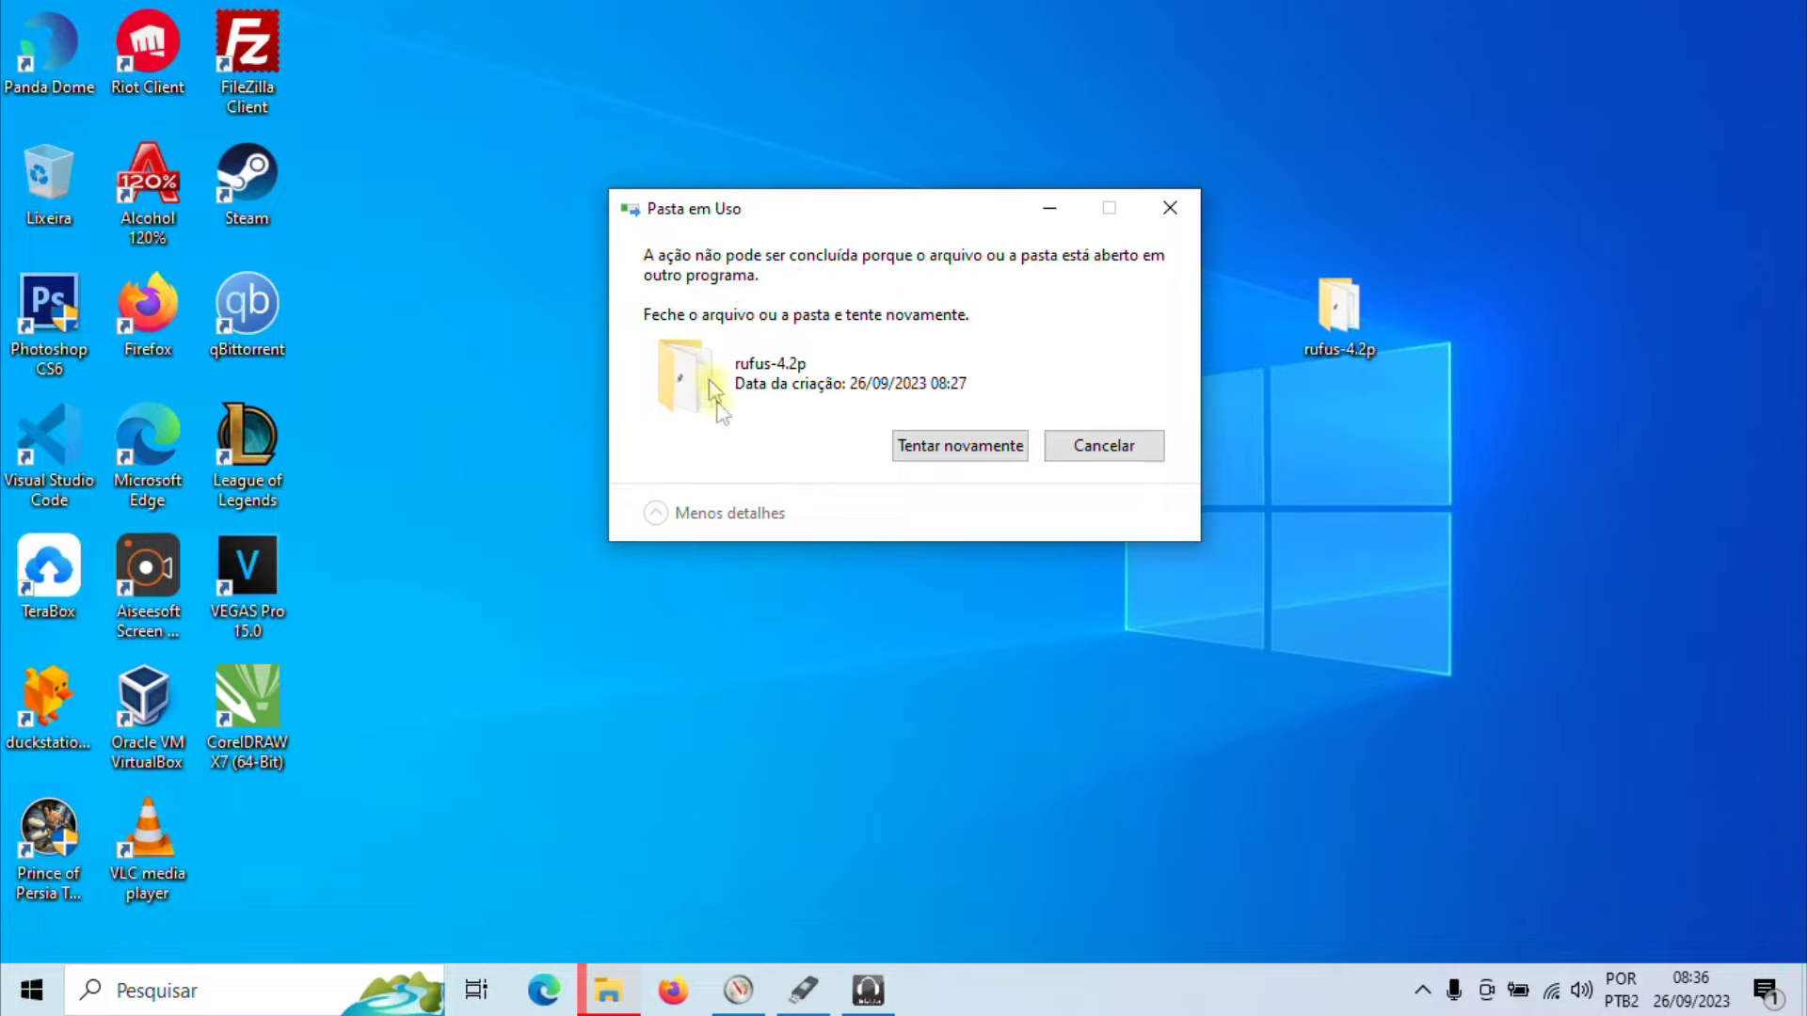
click(955, 450)
click(164, 983)
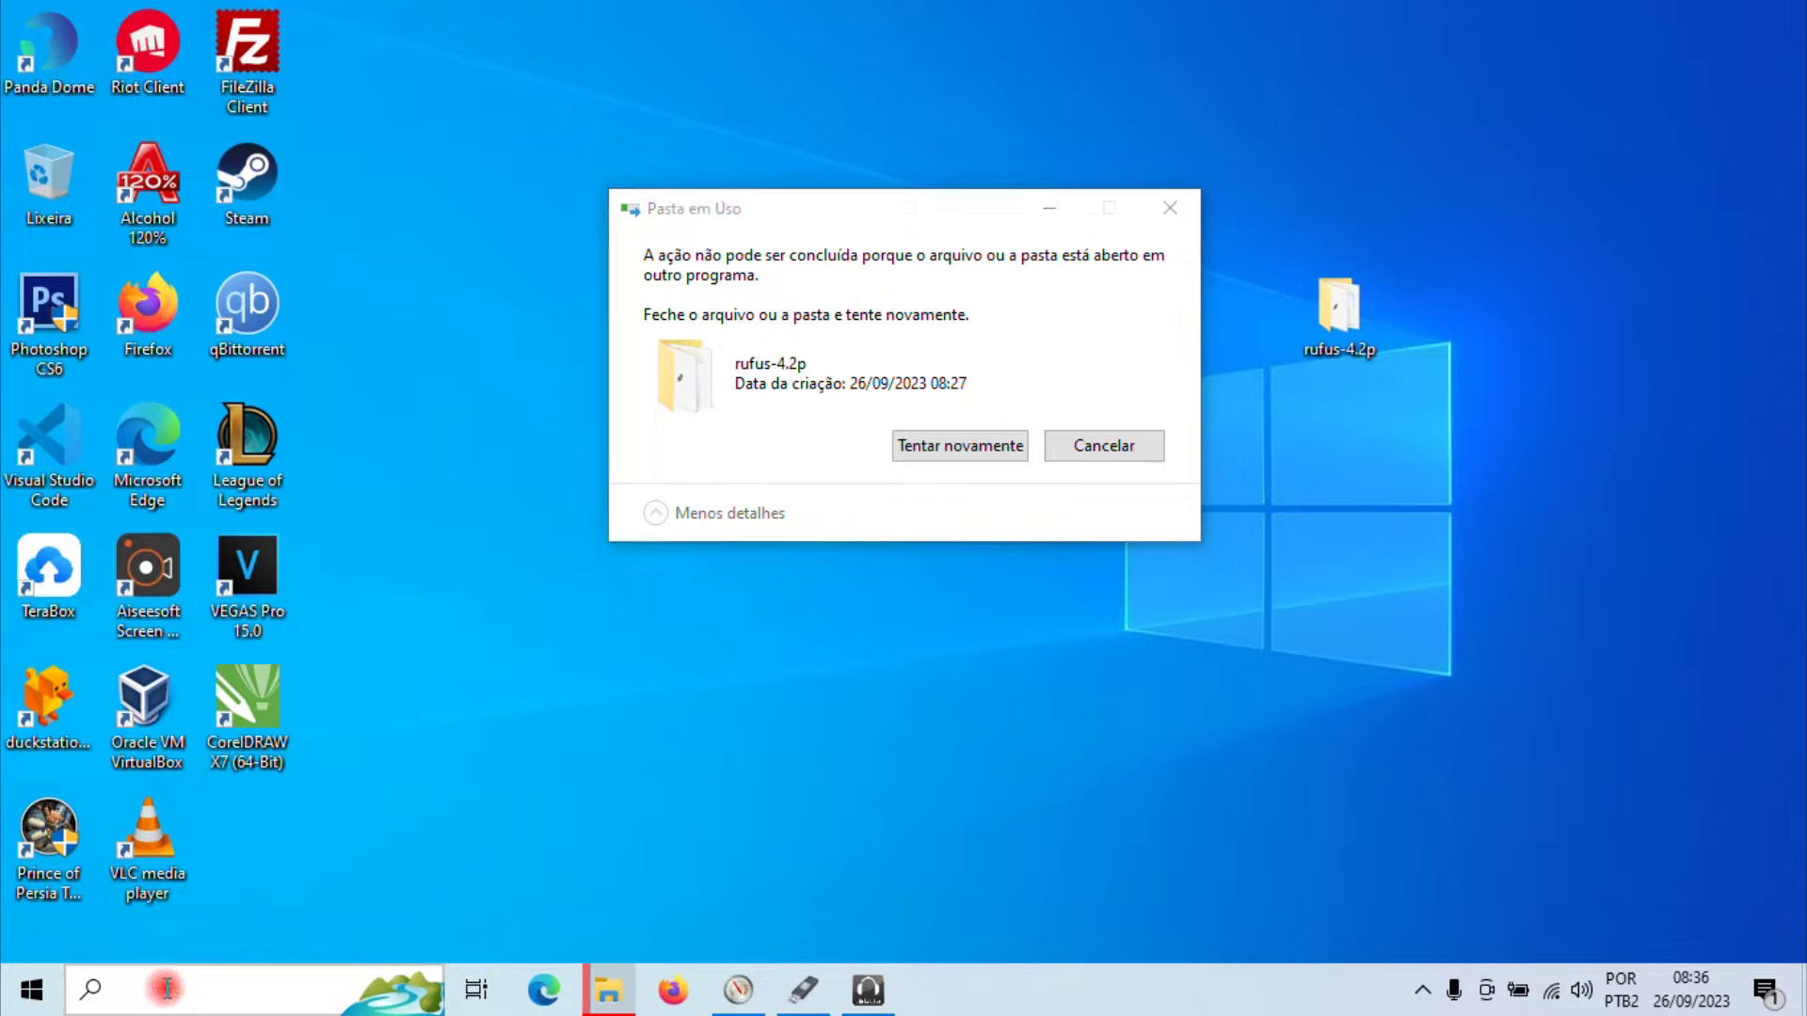
text(executar)
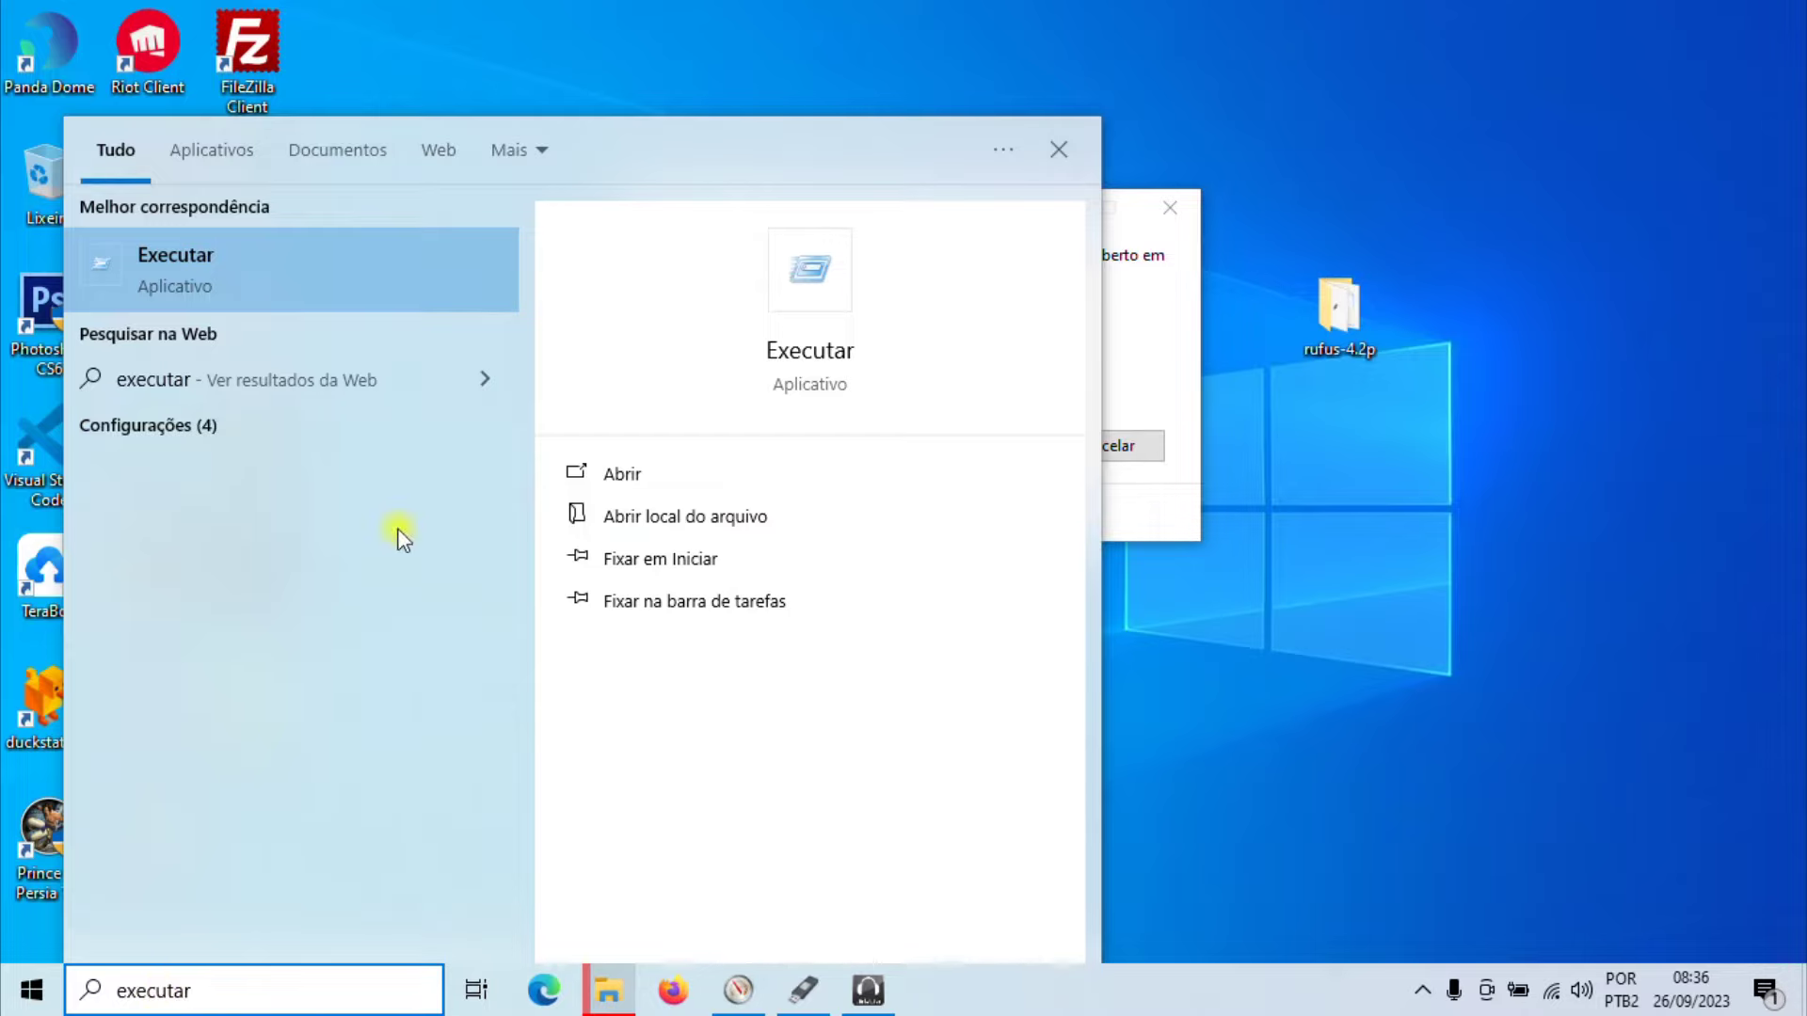
click(243, 275)
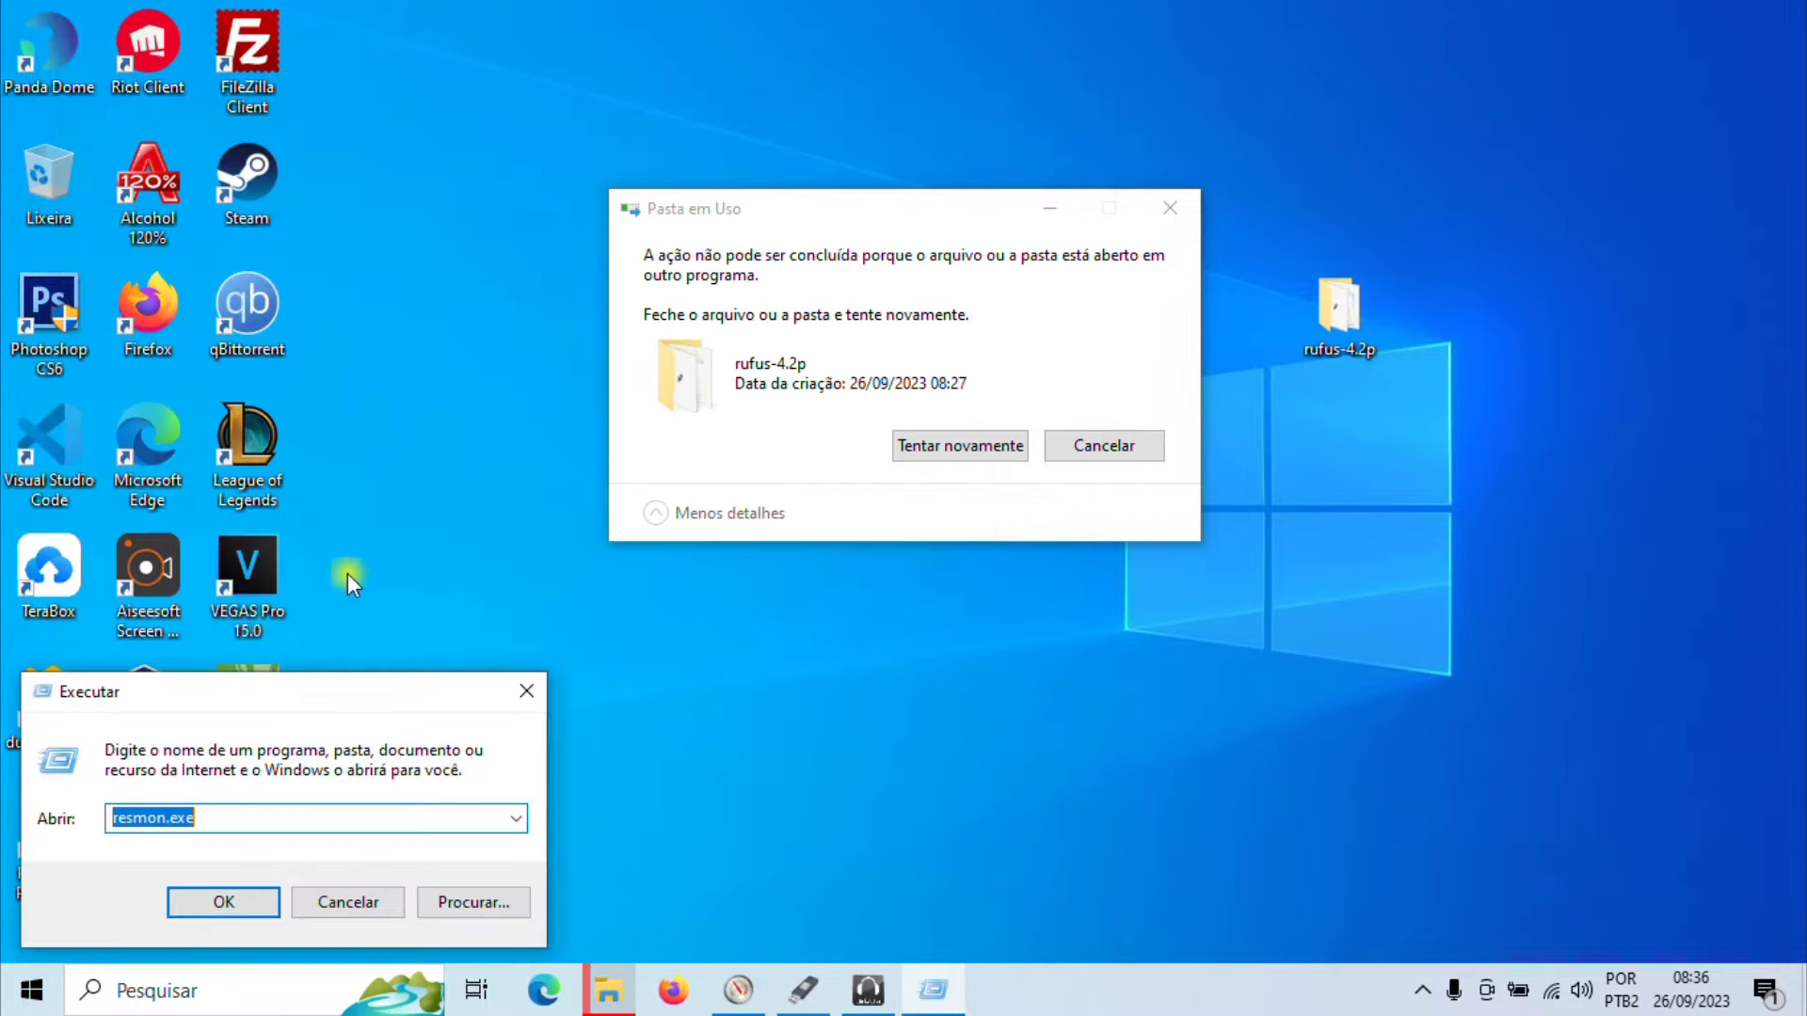
drag(314, 697, 937, 253)
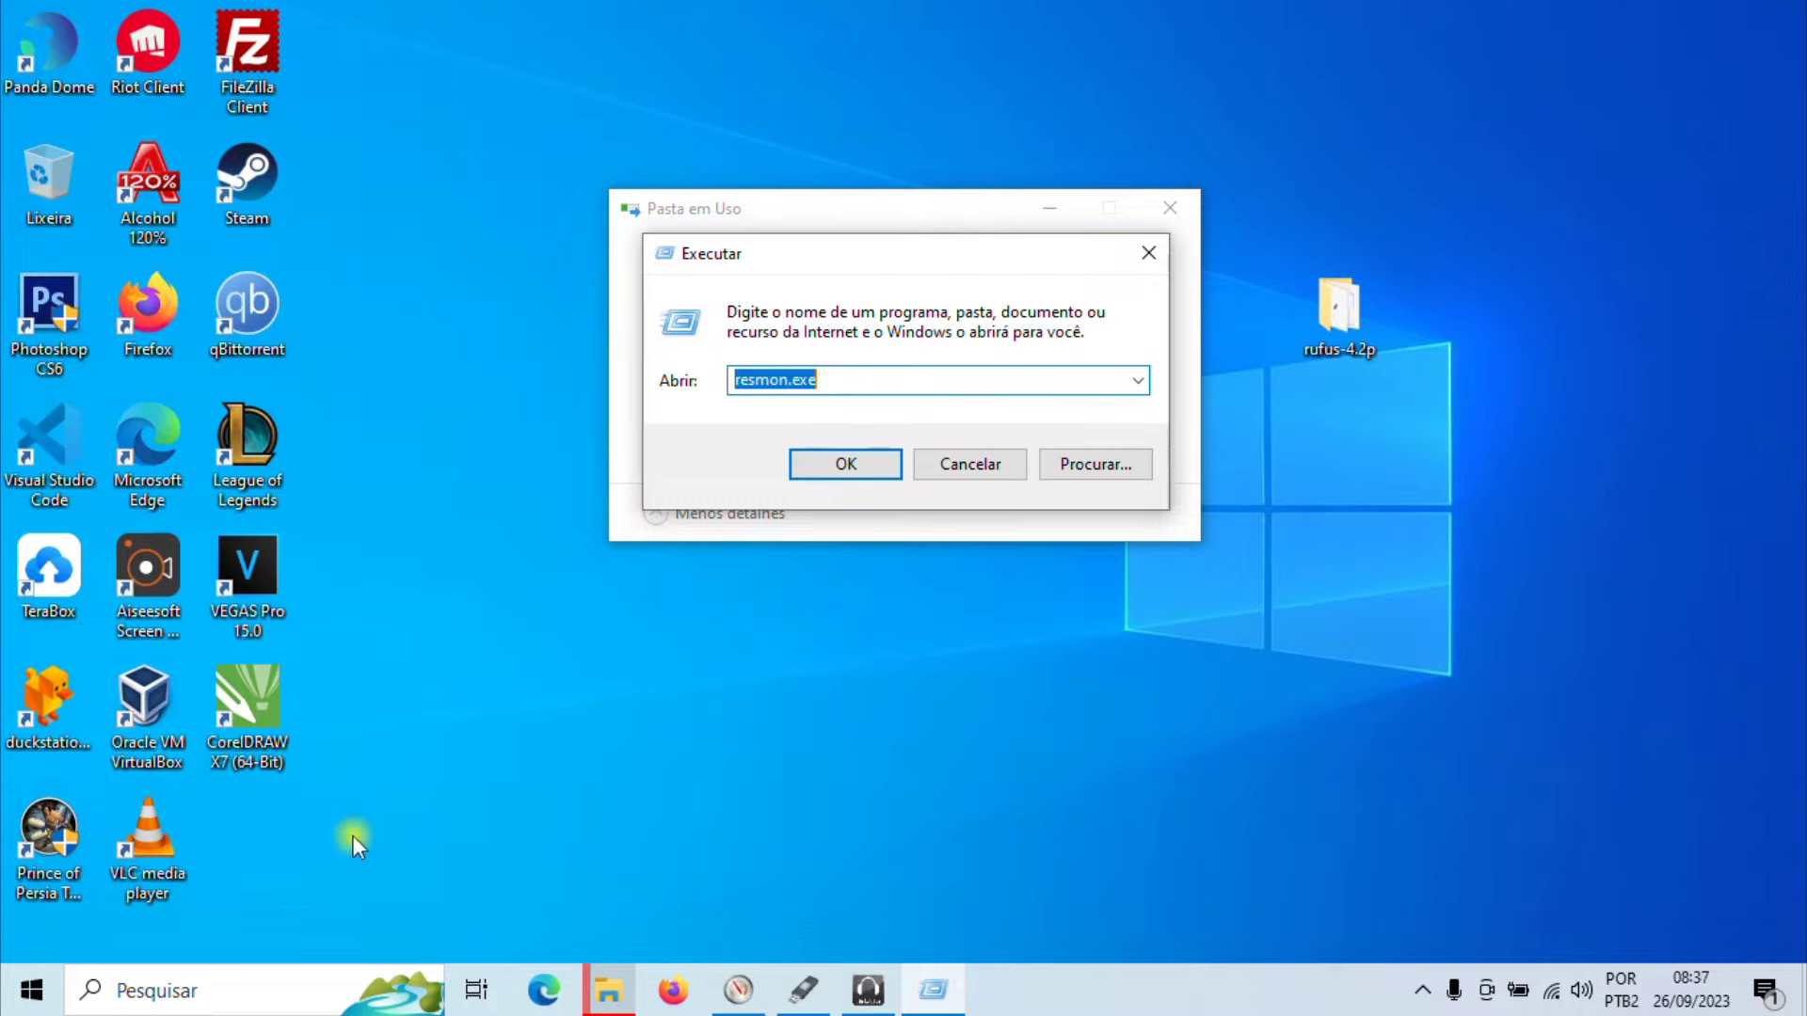
click(1148, 254)
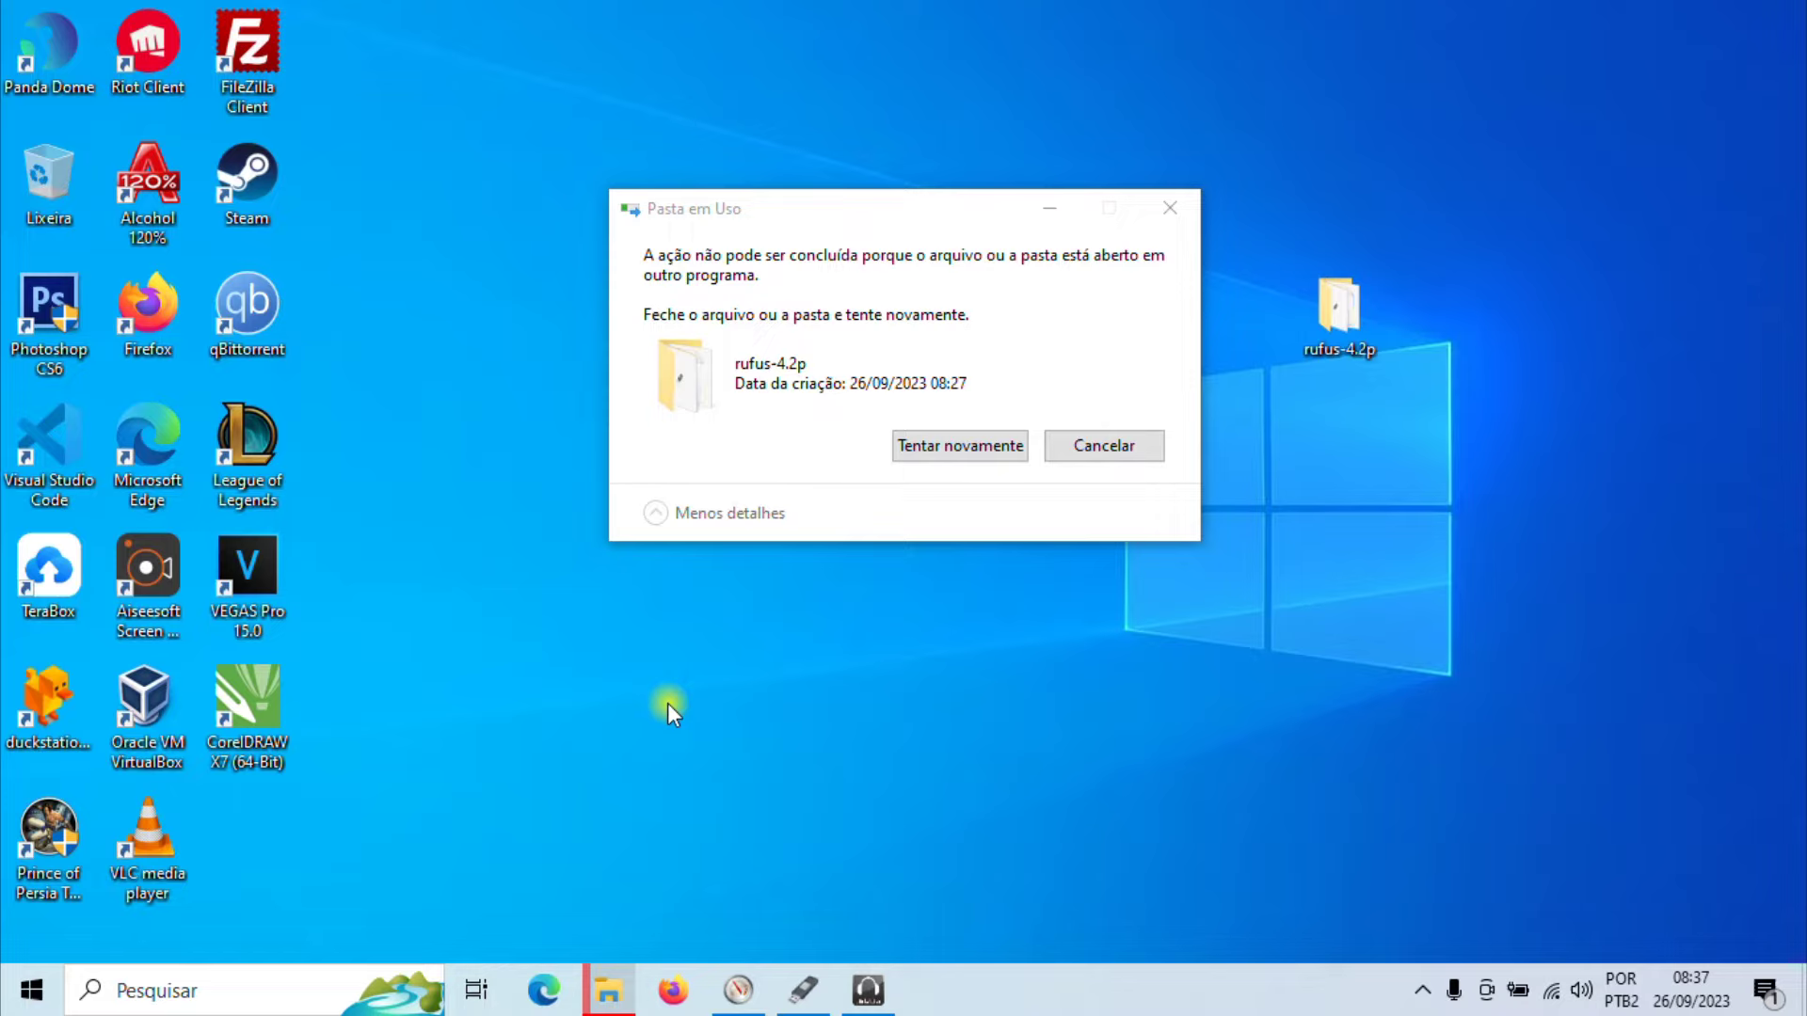
Step: Launch Resource Monitor by running resmon.exe from the Run dialog
key(super+r)
drag(375, 697, 985, 273)
click(852, 393)
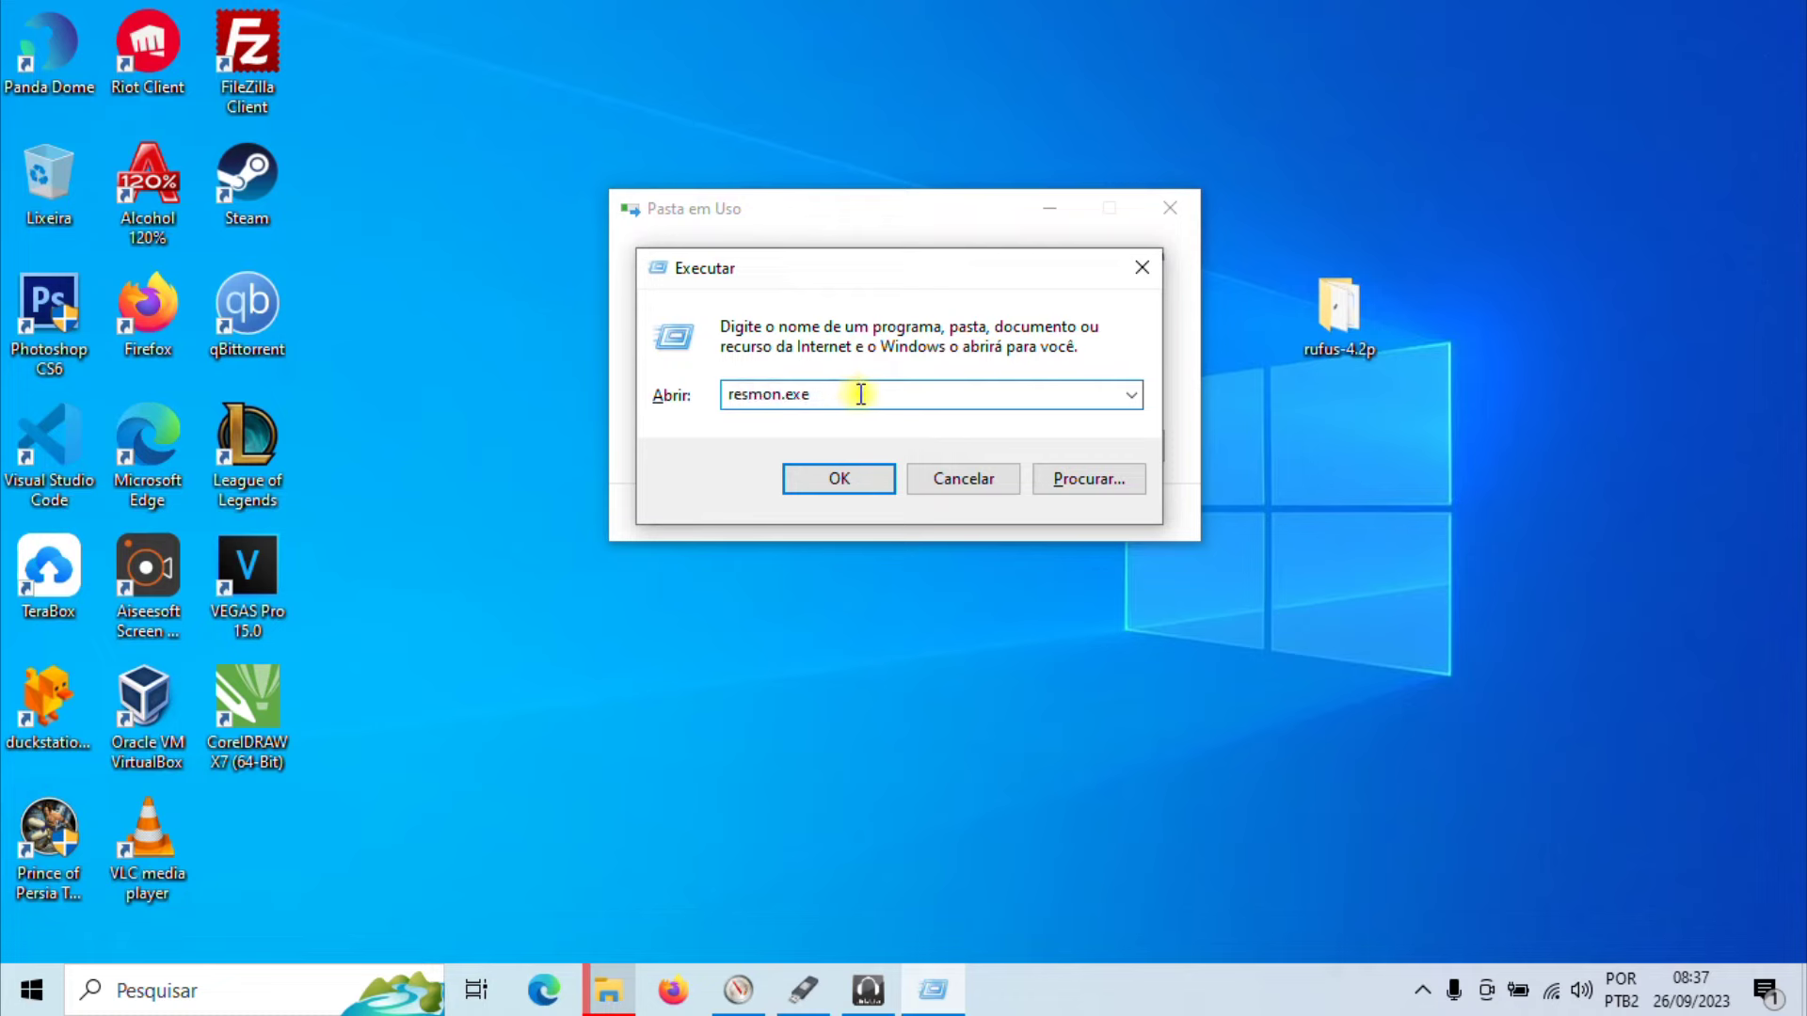
drag(855, 394, 715, 394)
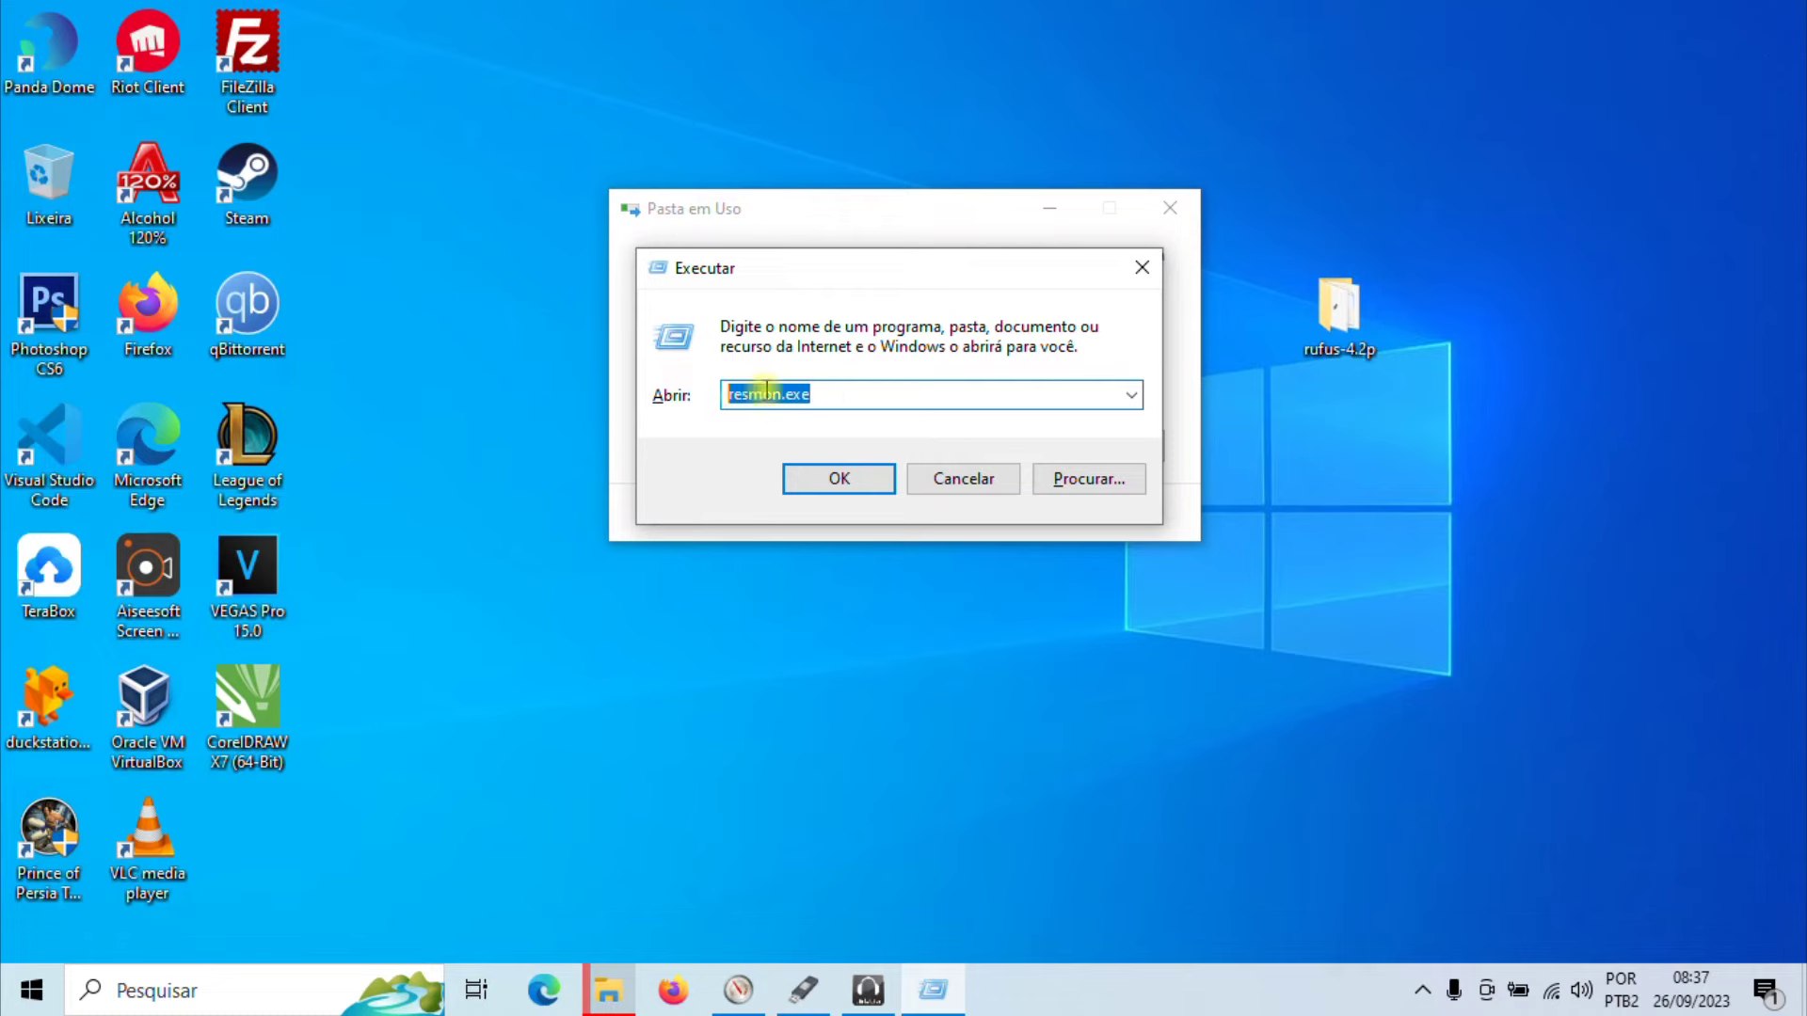
text(resmon)
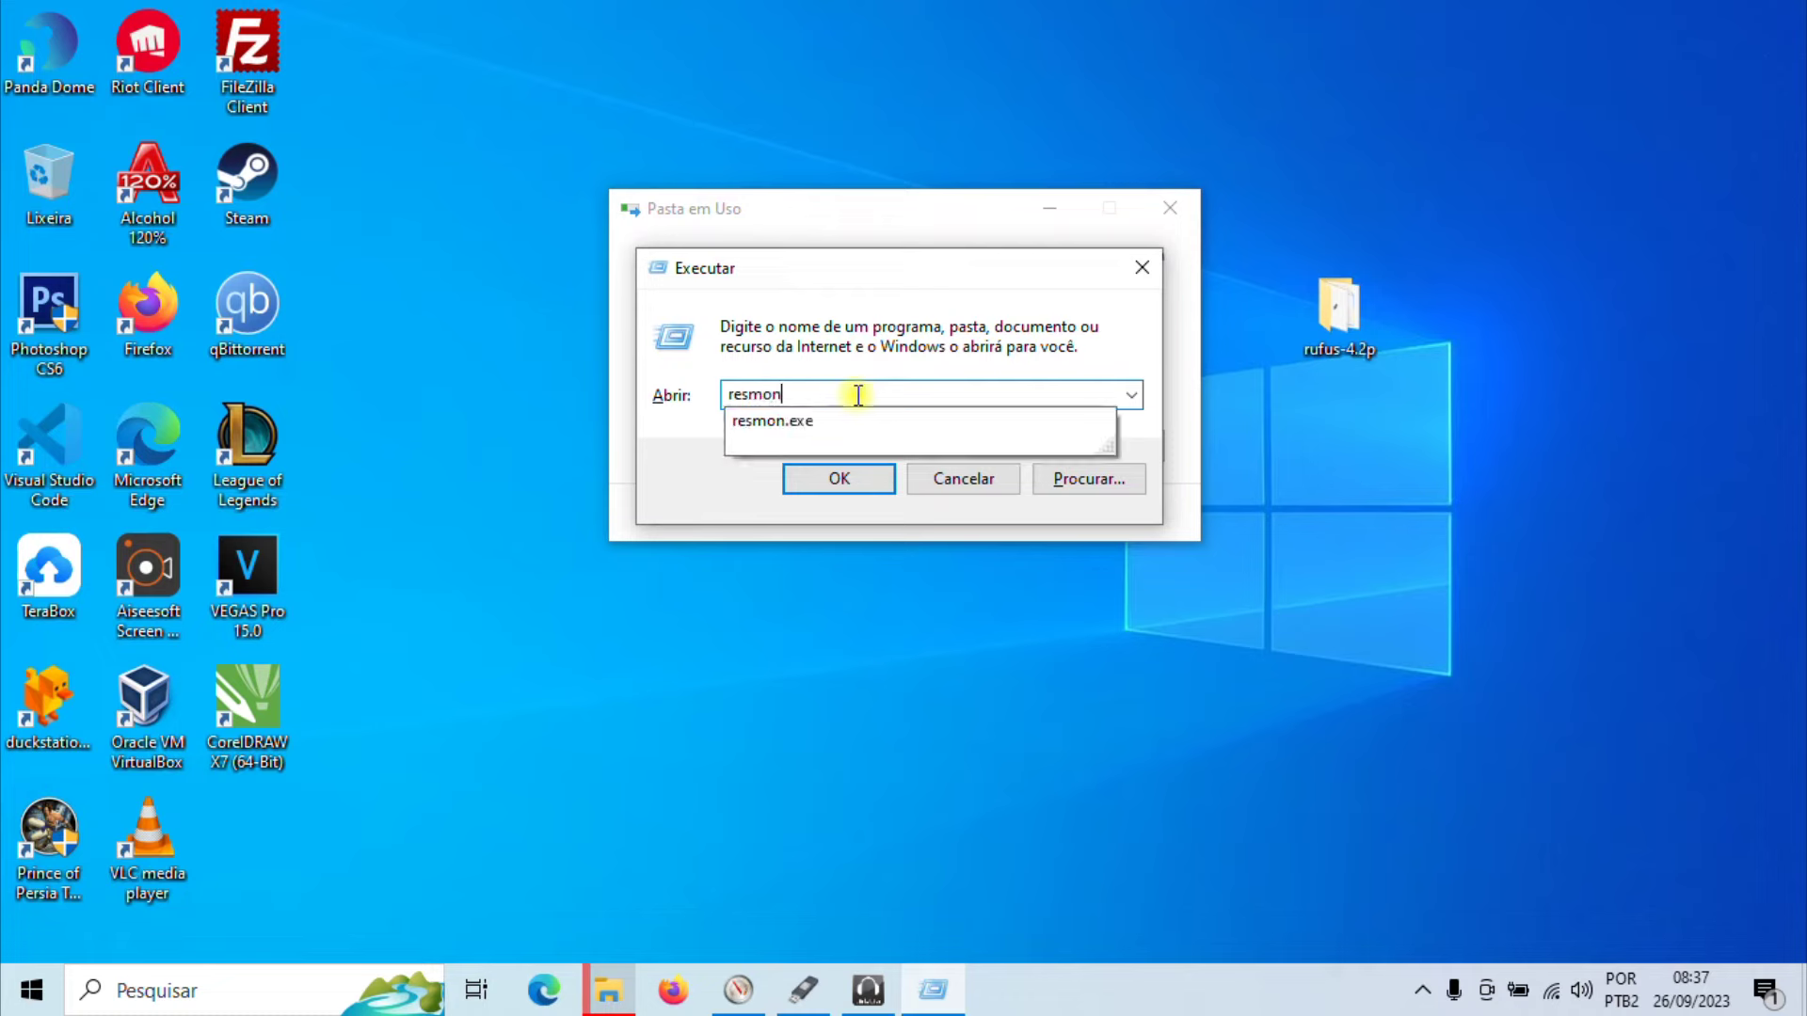
text(.exe)
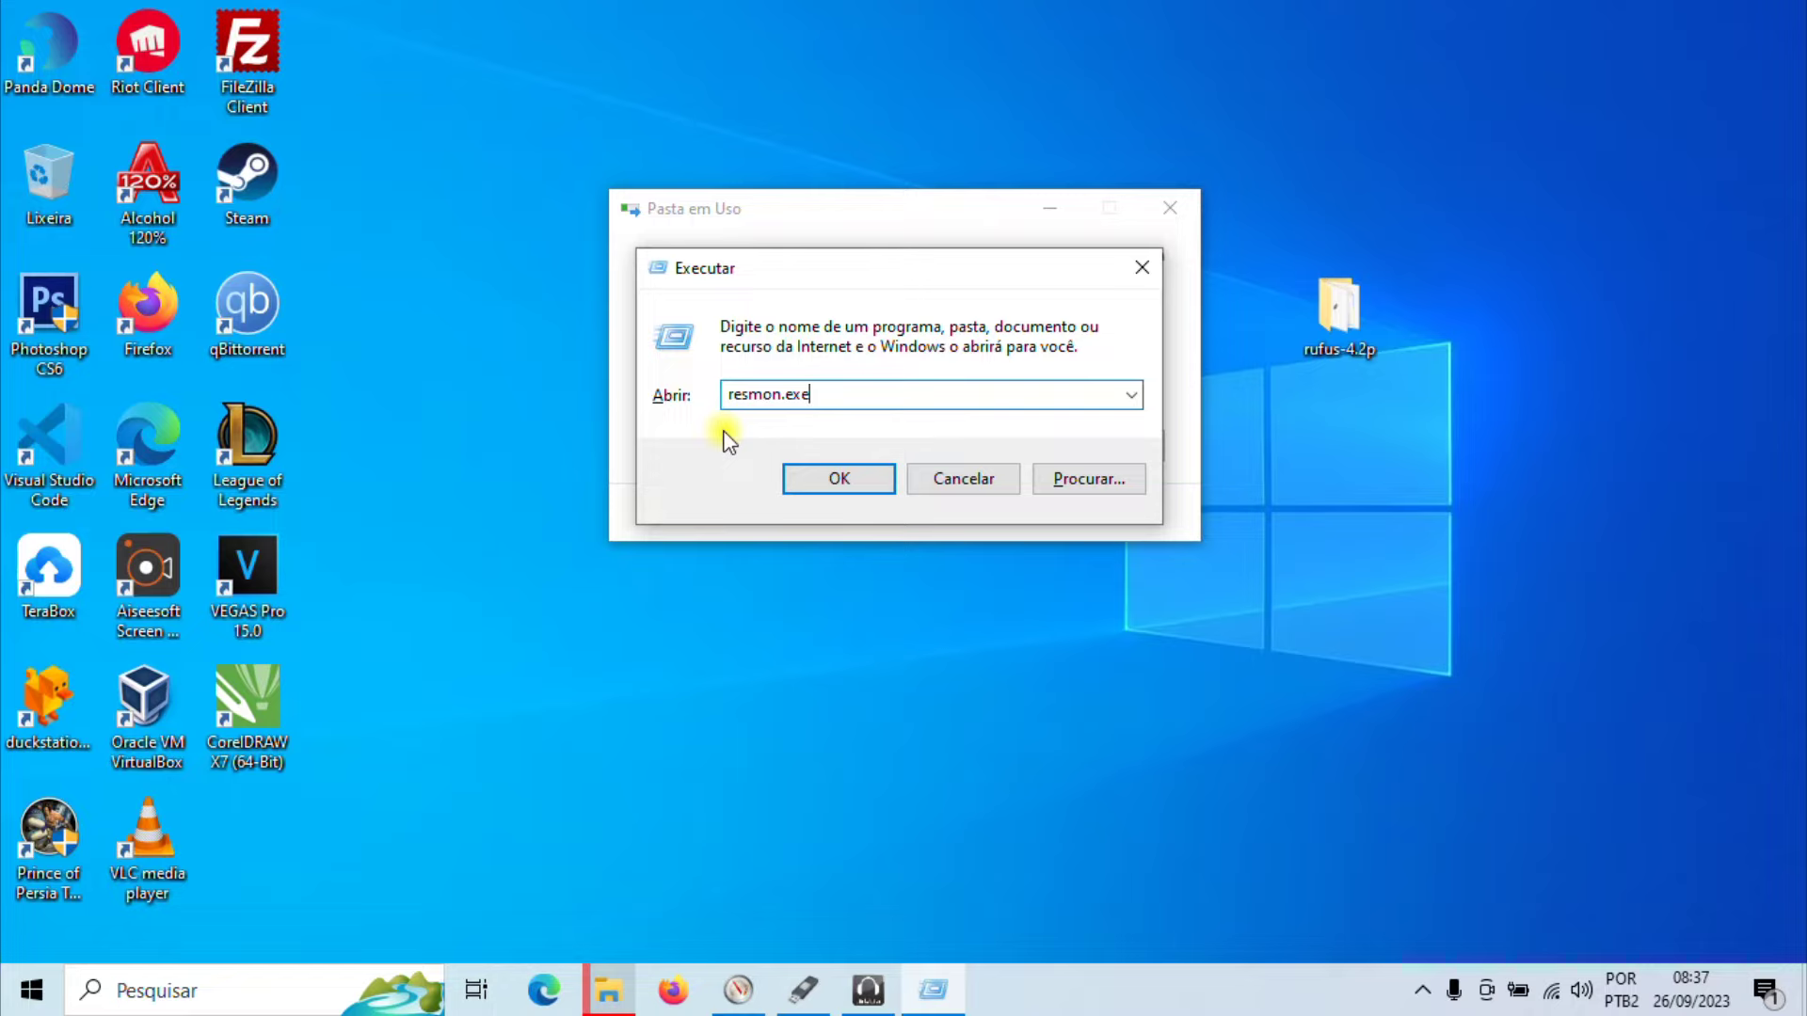
click(841, 478)
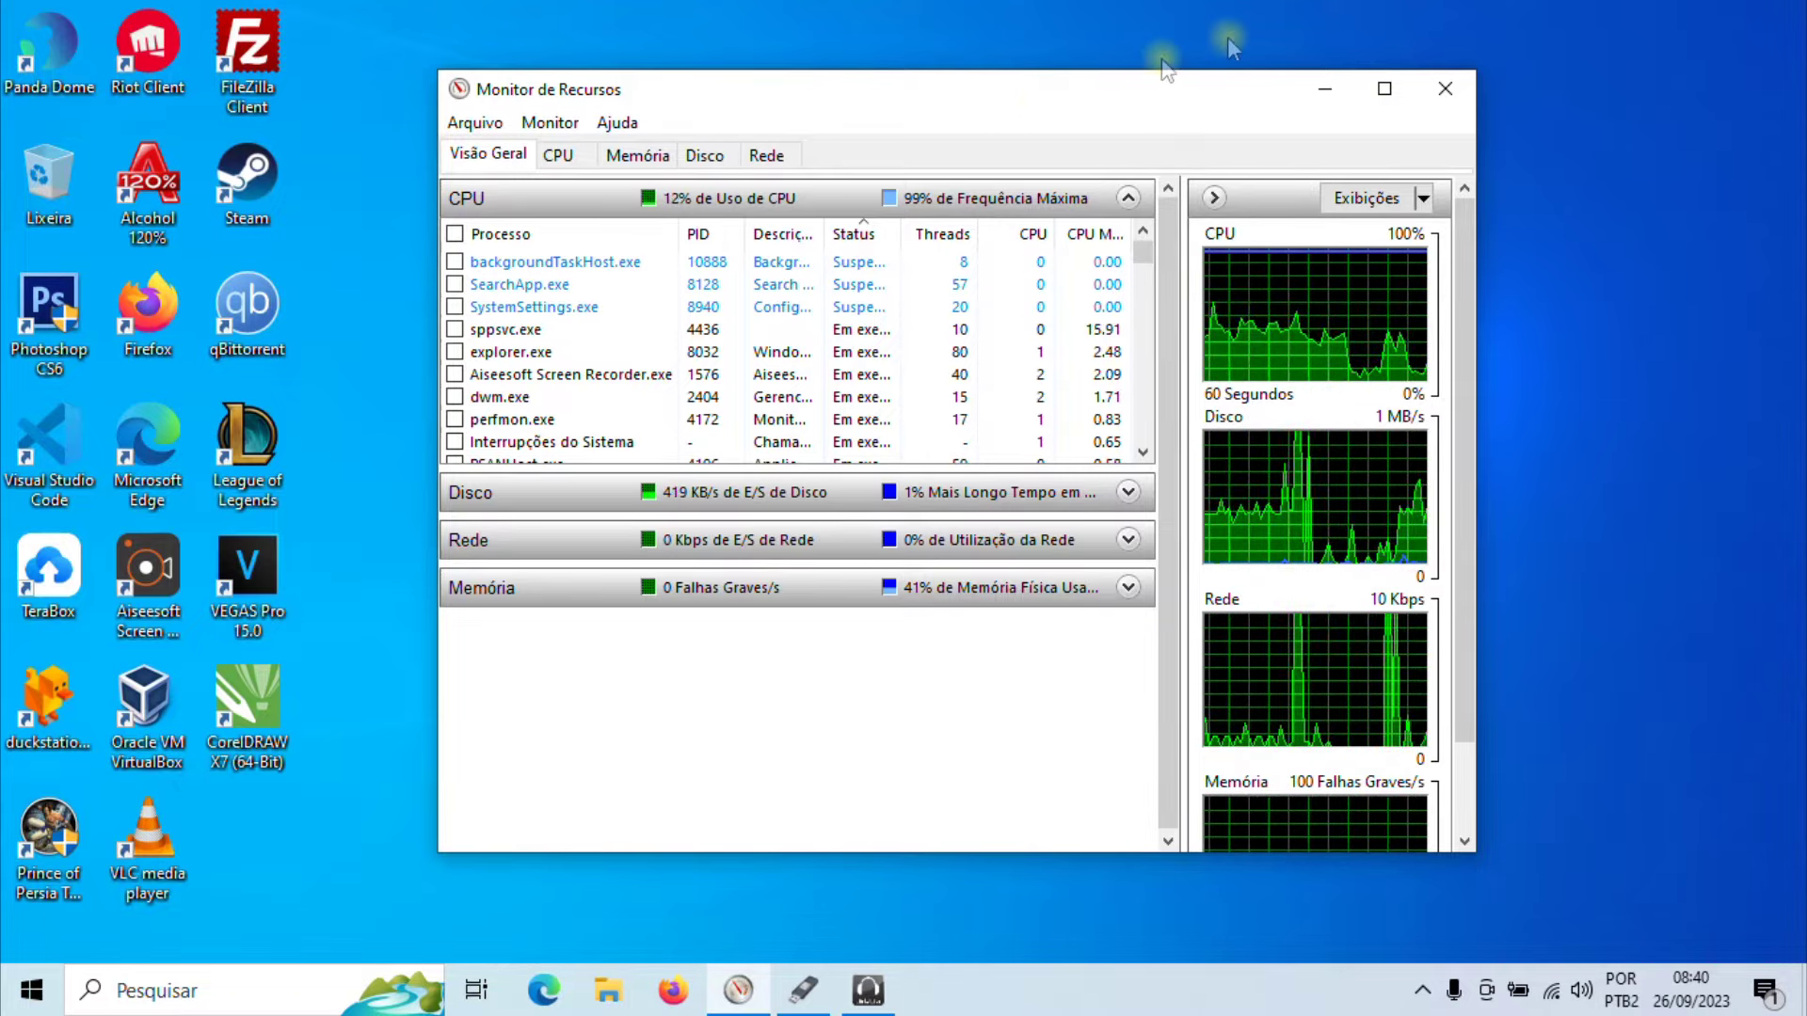
Step: Minimize Resource Monitor and try to delete the rufus-4.2p folder from the desktop, dismissing the folder-in-use dialog
click(1327, 89)
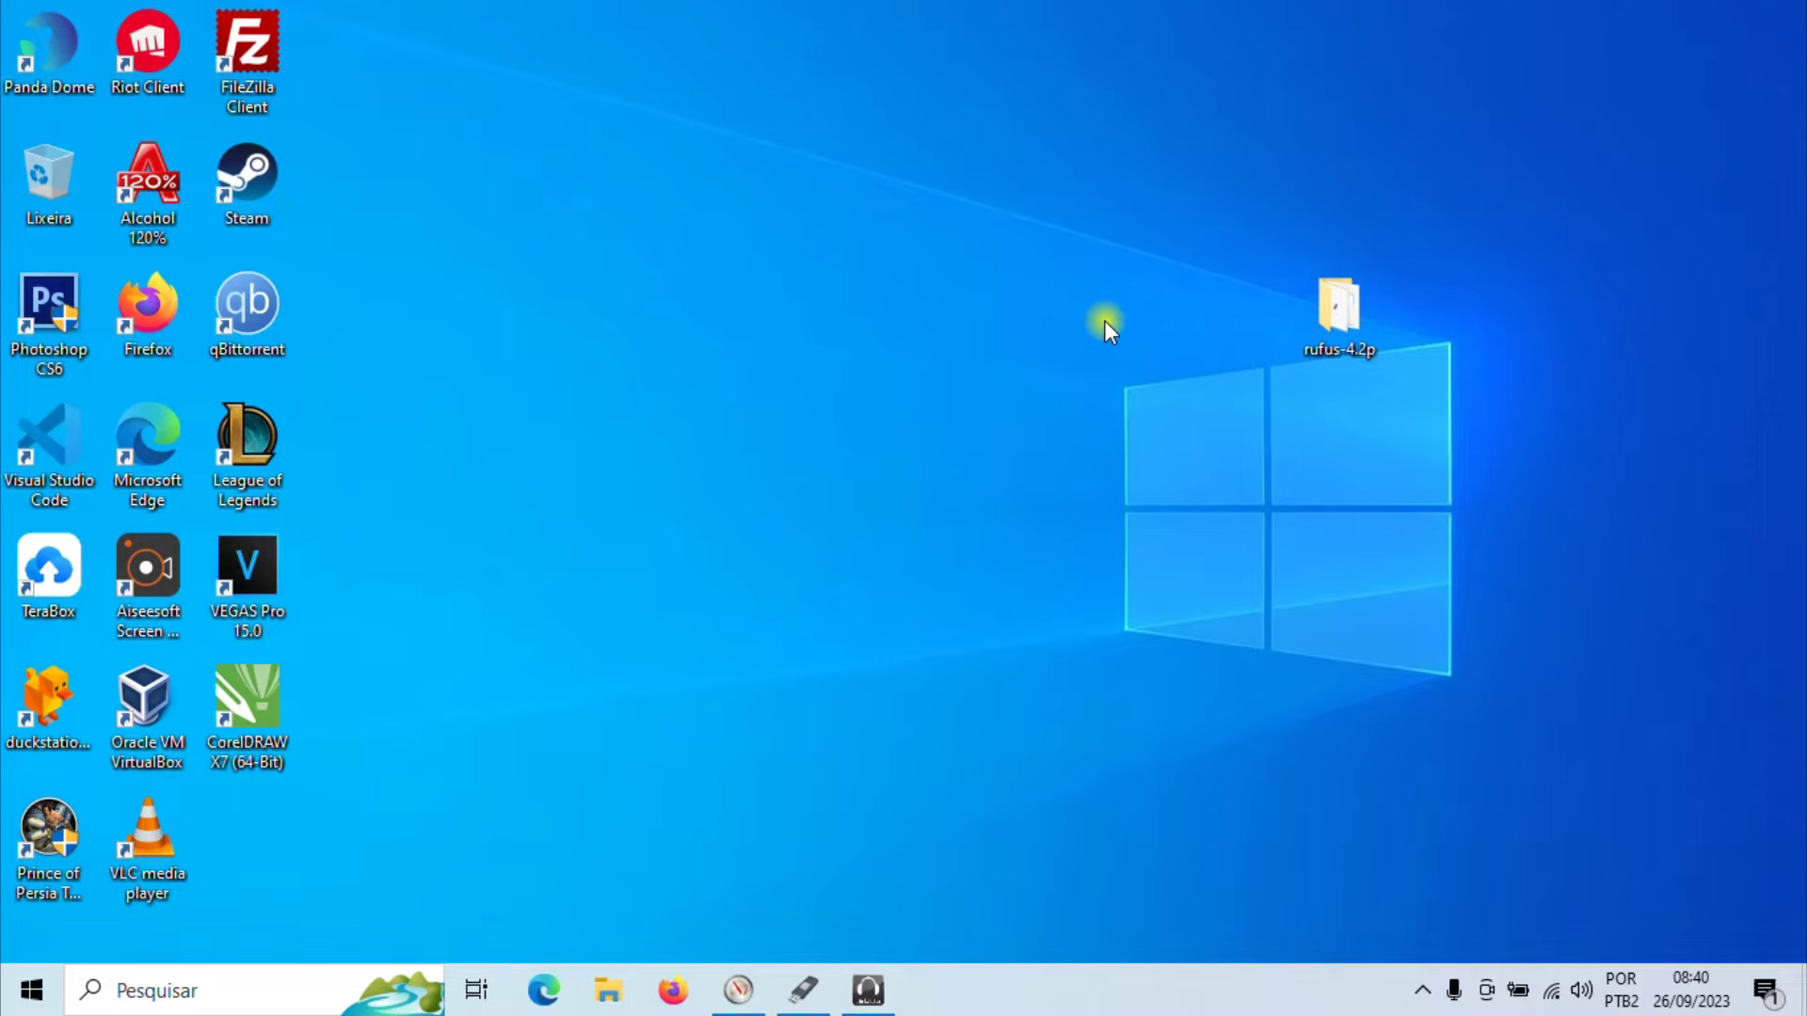
click(1335, 325)
key(Delete)
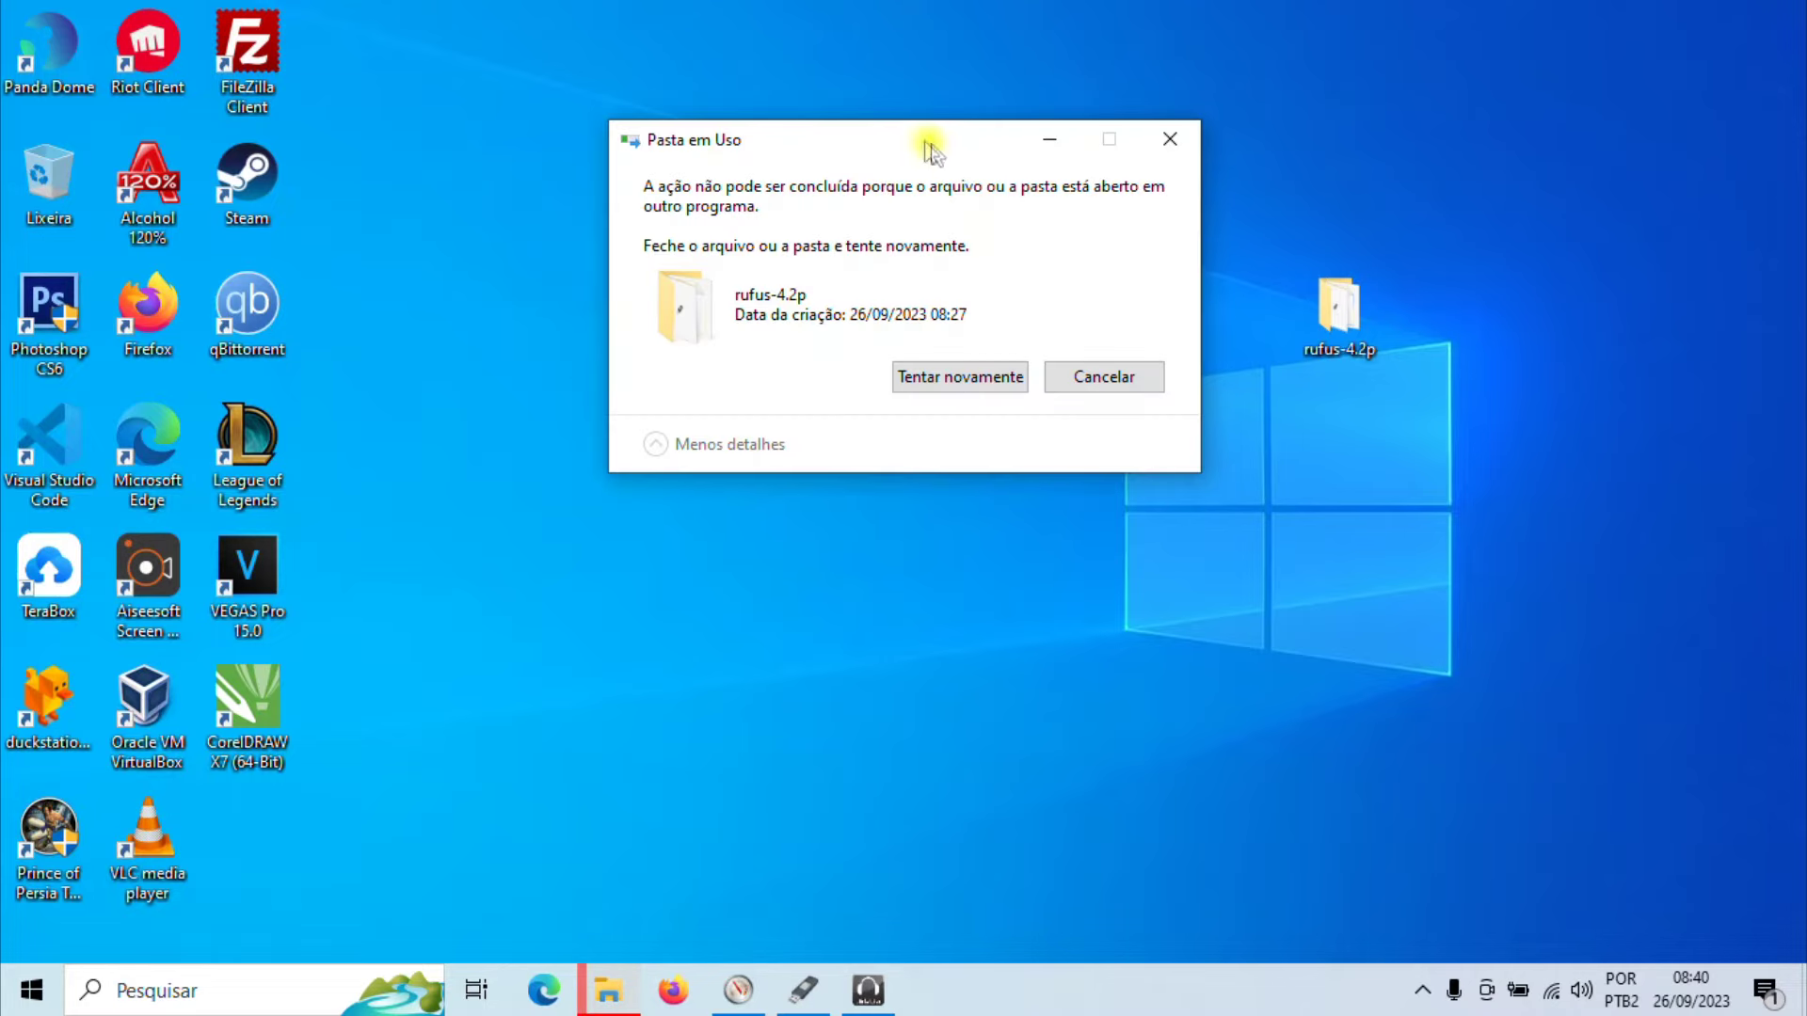
drag(911, 137, 918, 158)
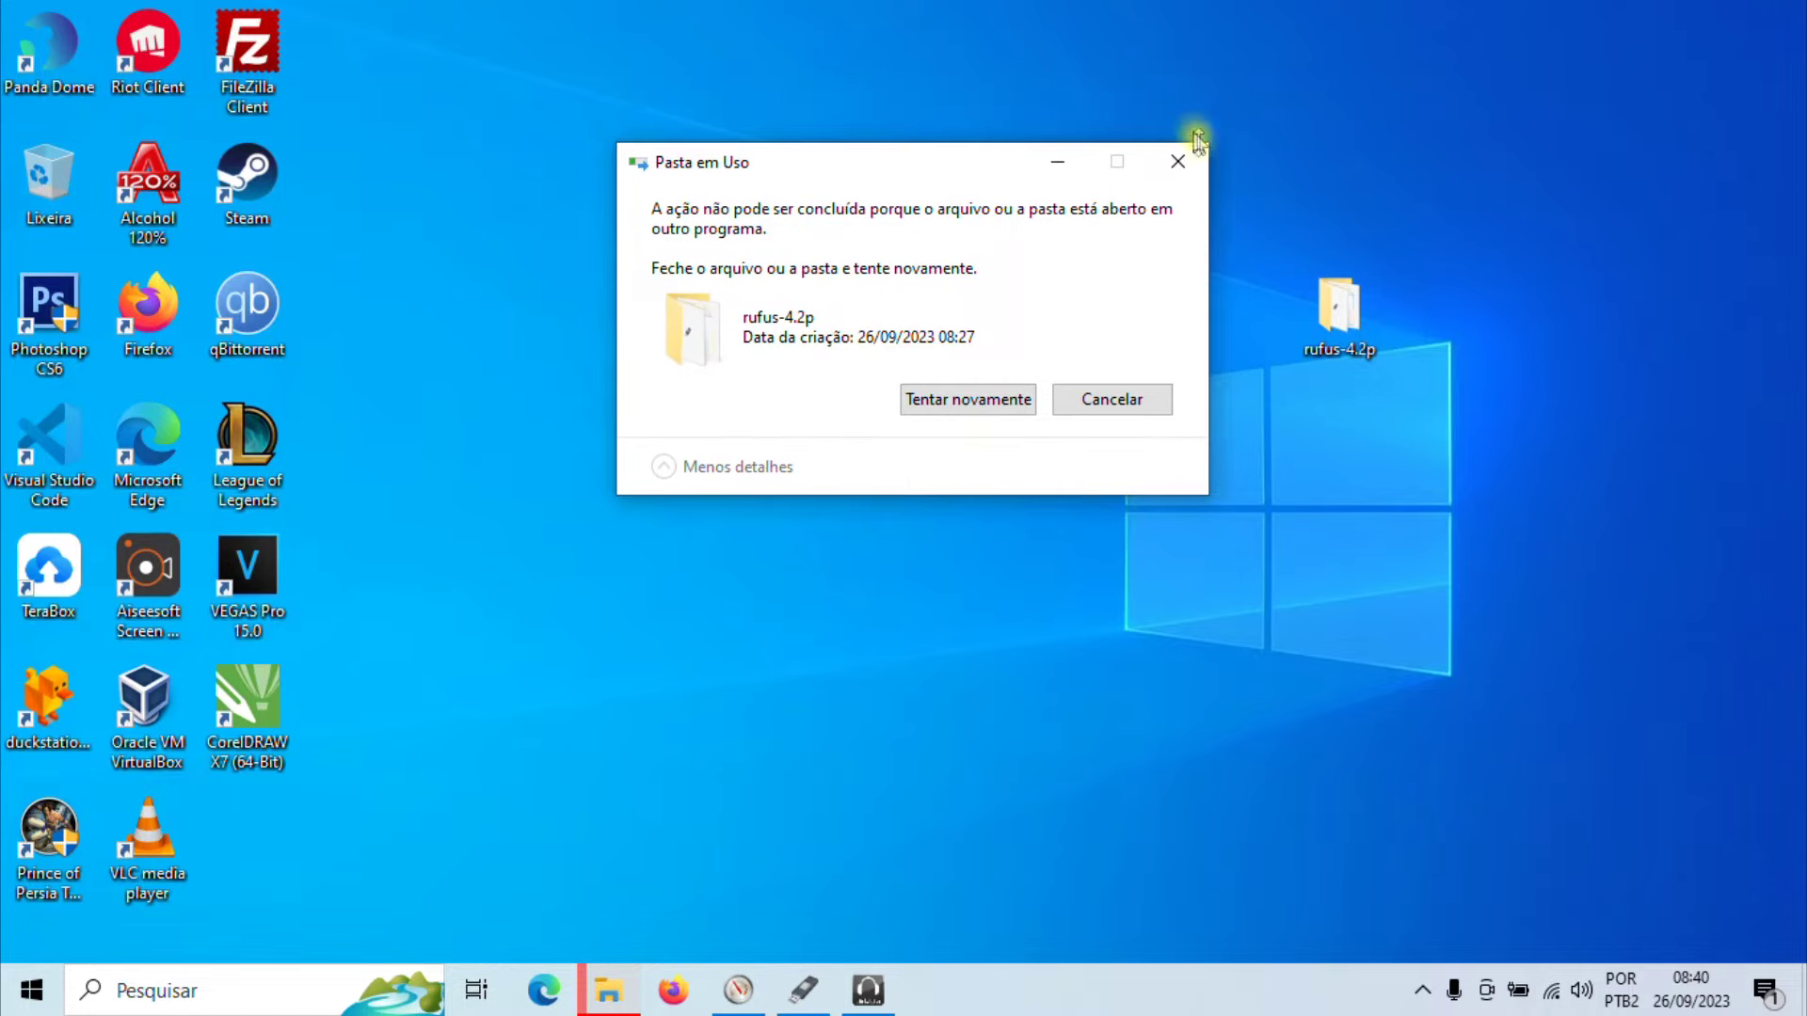
click(1188, 164)
Step: Move the rufus-4.2p folder toward the middle of the desktop and copy the name of its rufus-4.2p.exe file without the extension
drag(1318, 318, 929, 310)
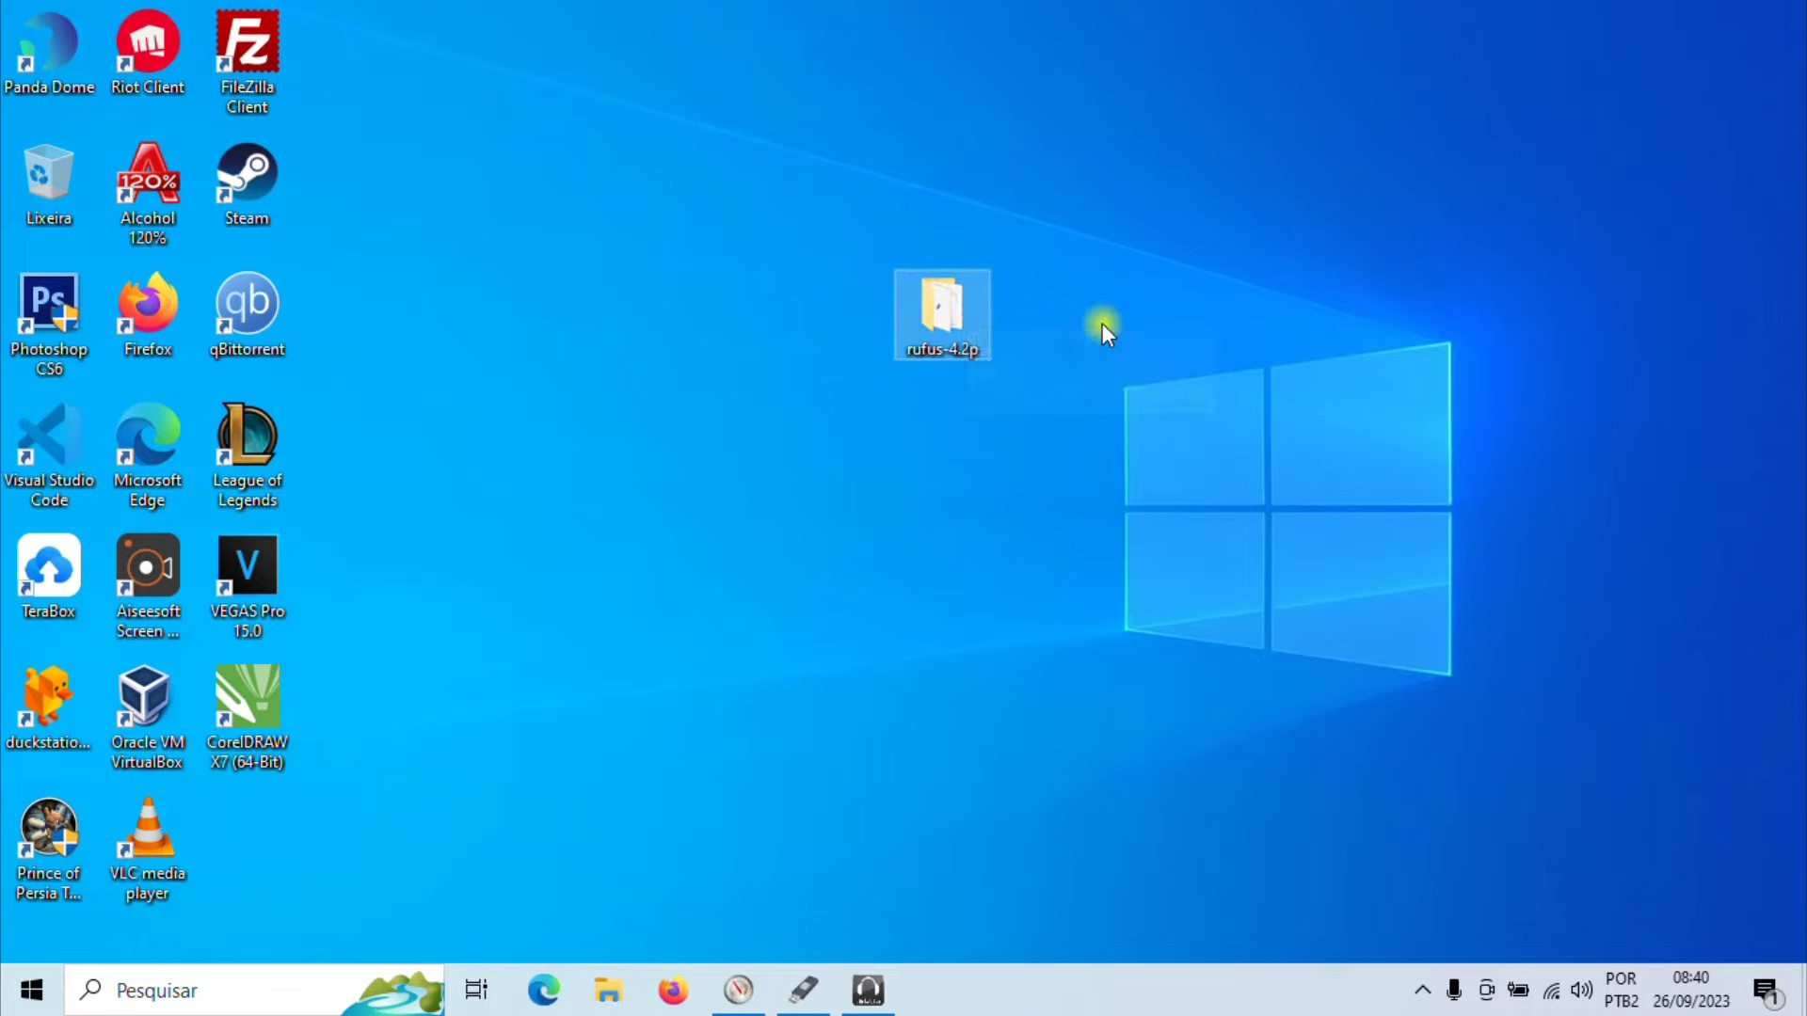
double_click(952, 314)
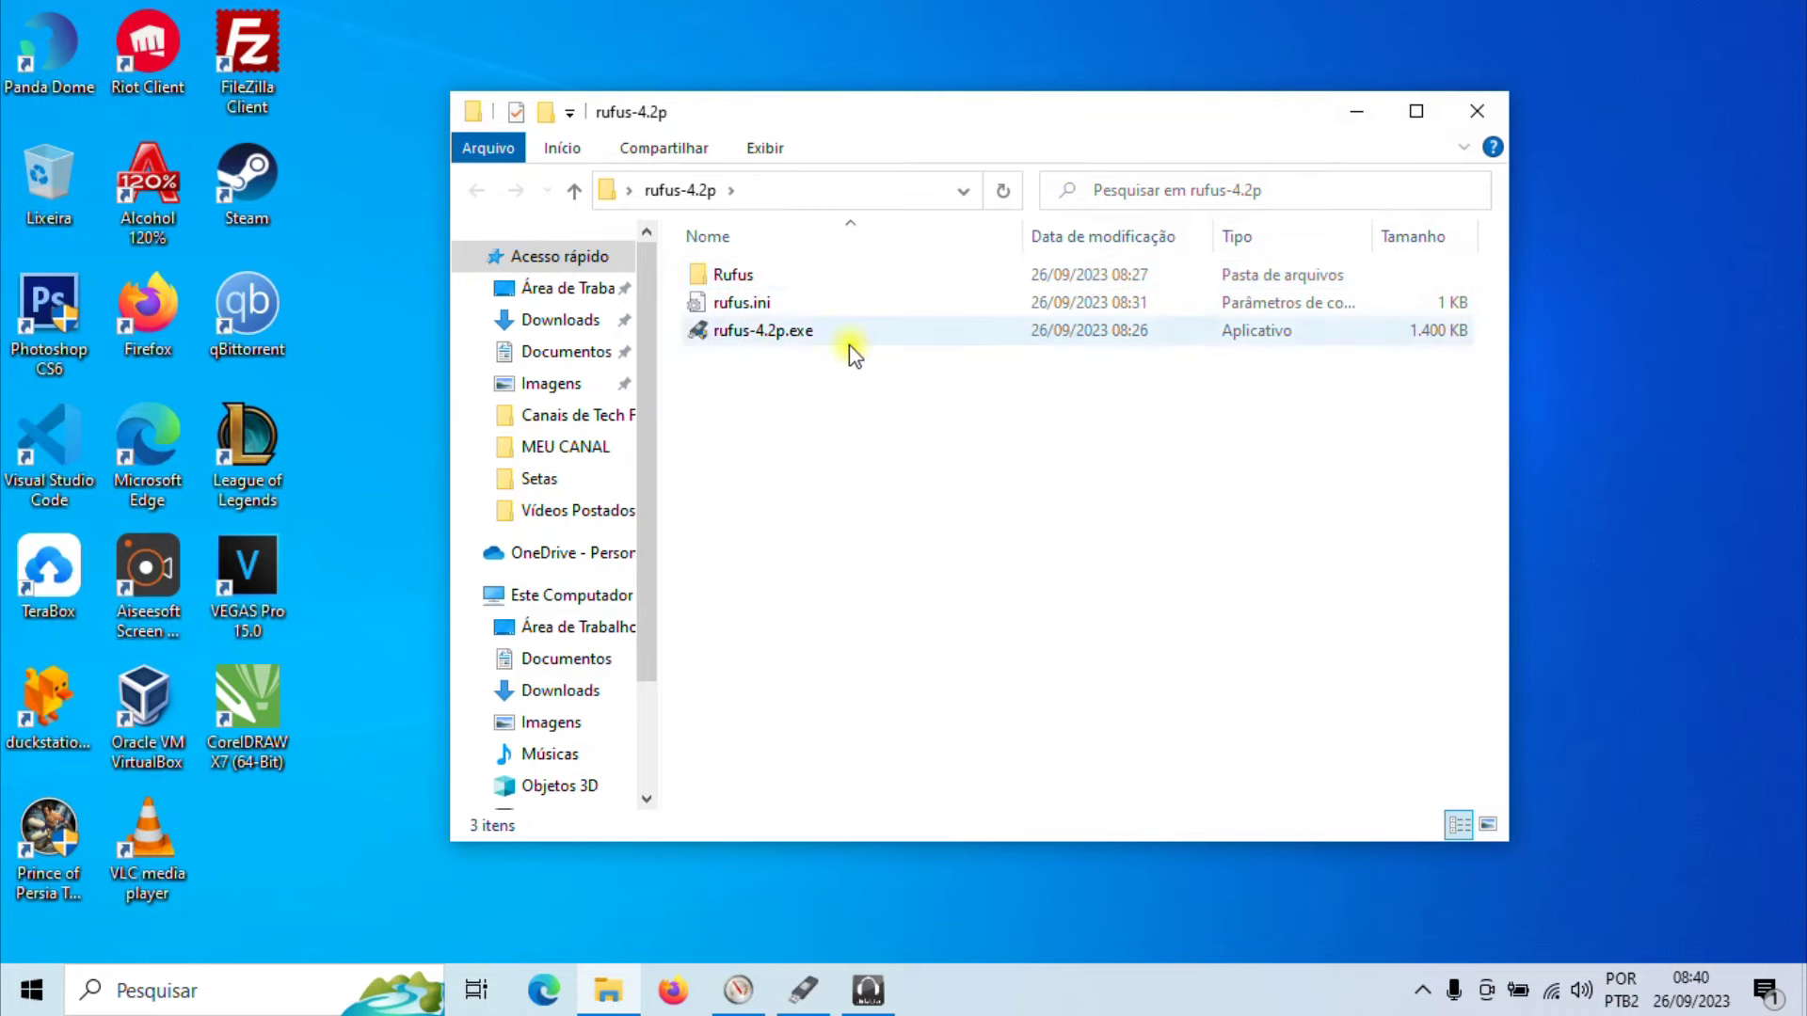
mouse_move(850, 351)
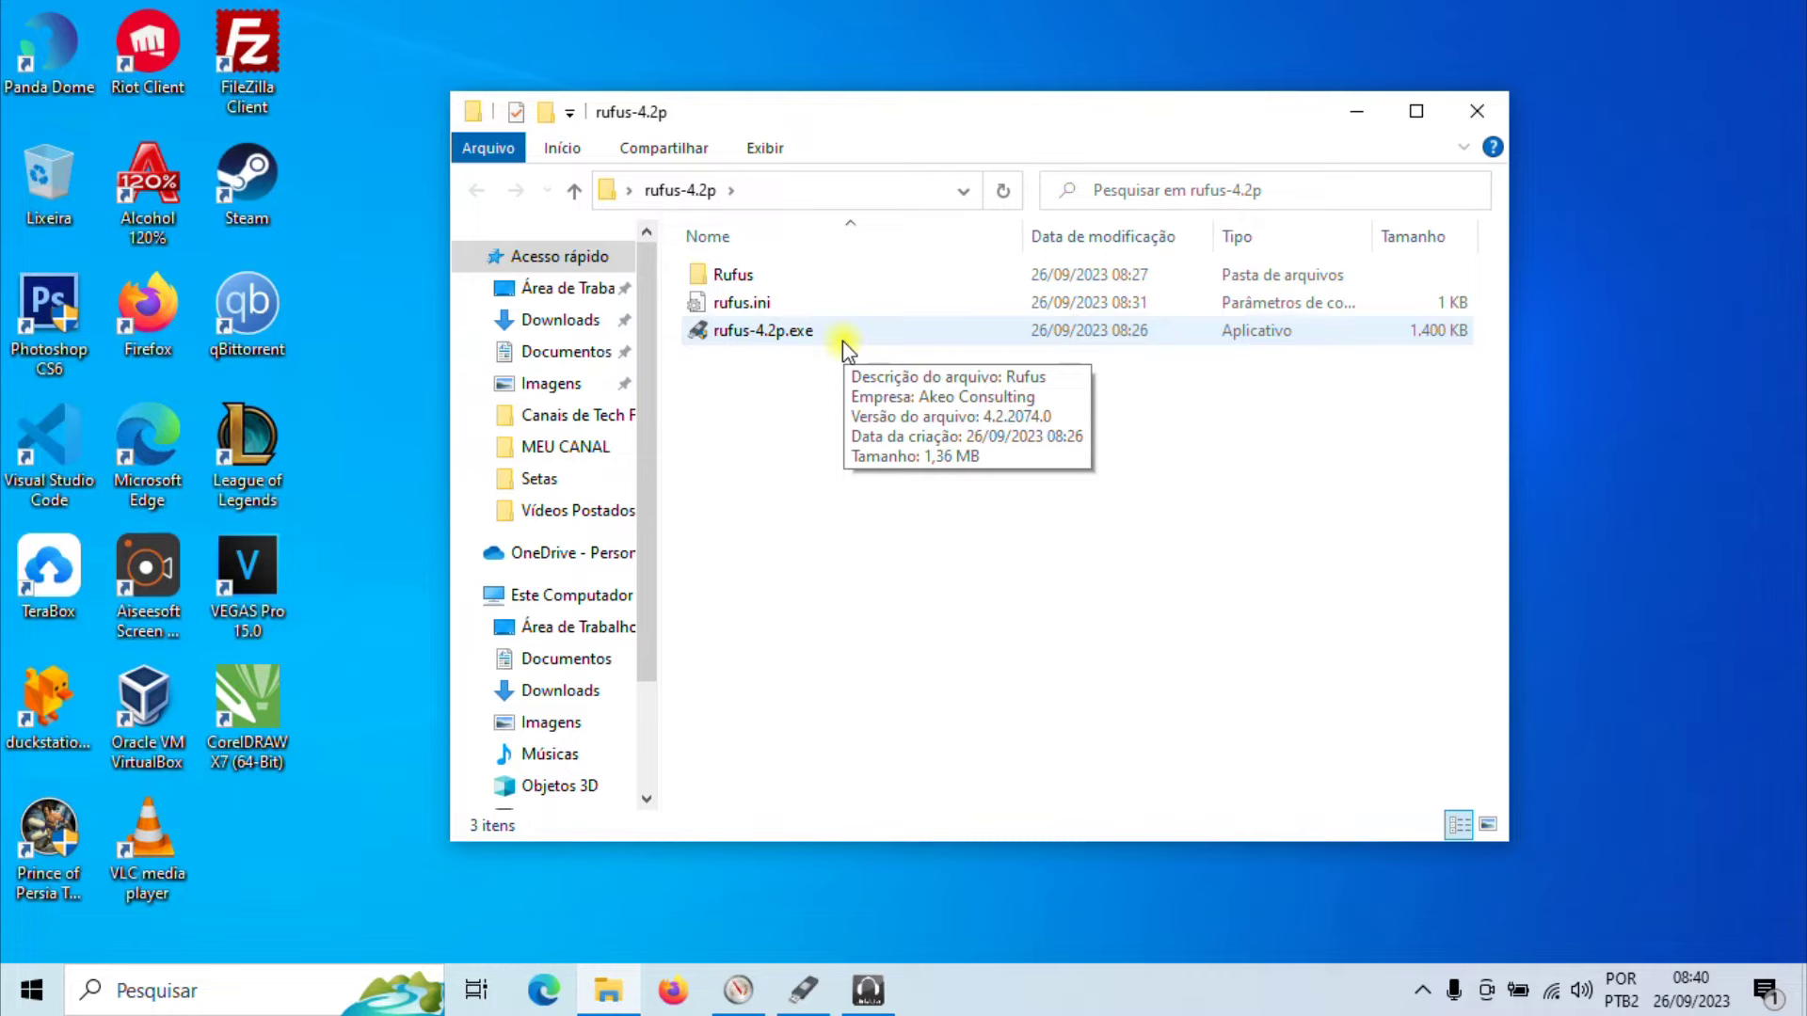
click(770, 340)
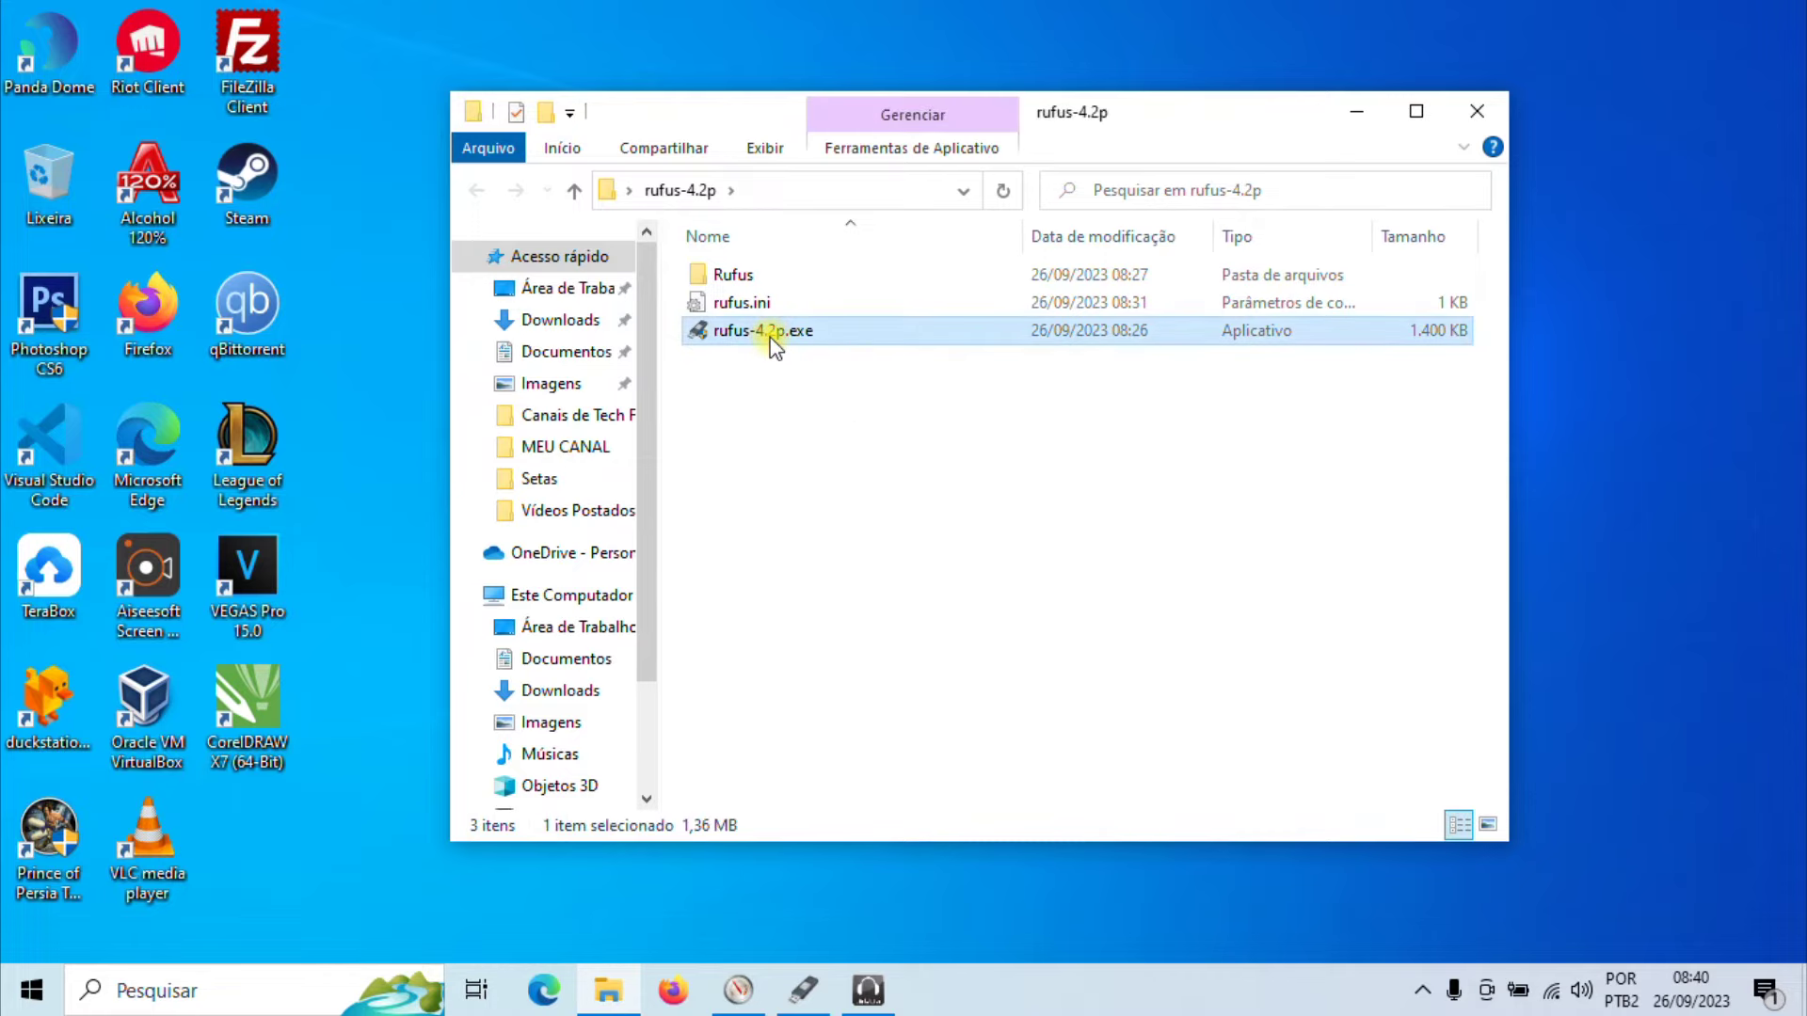
click(770, 334)
key(ctrl+c)
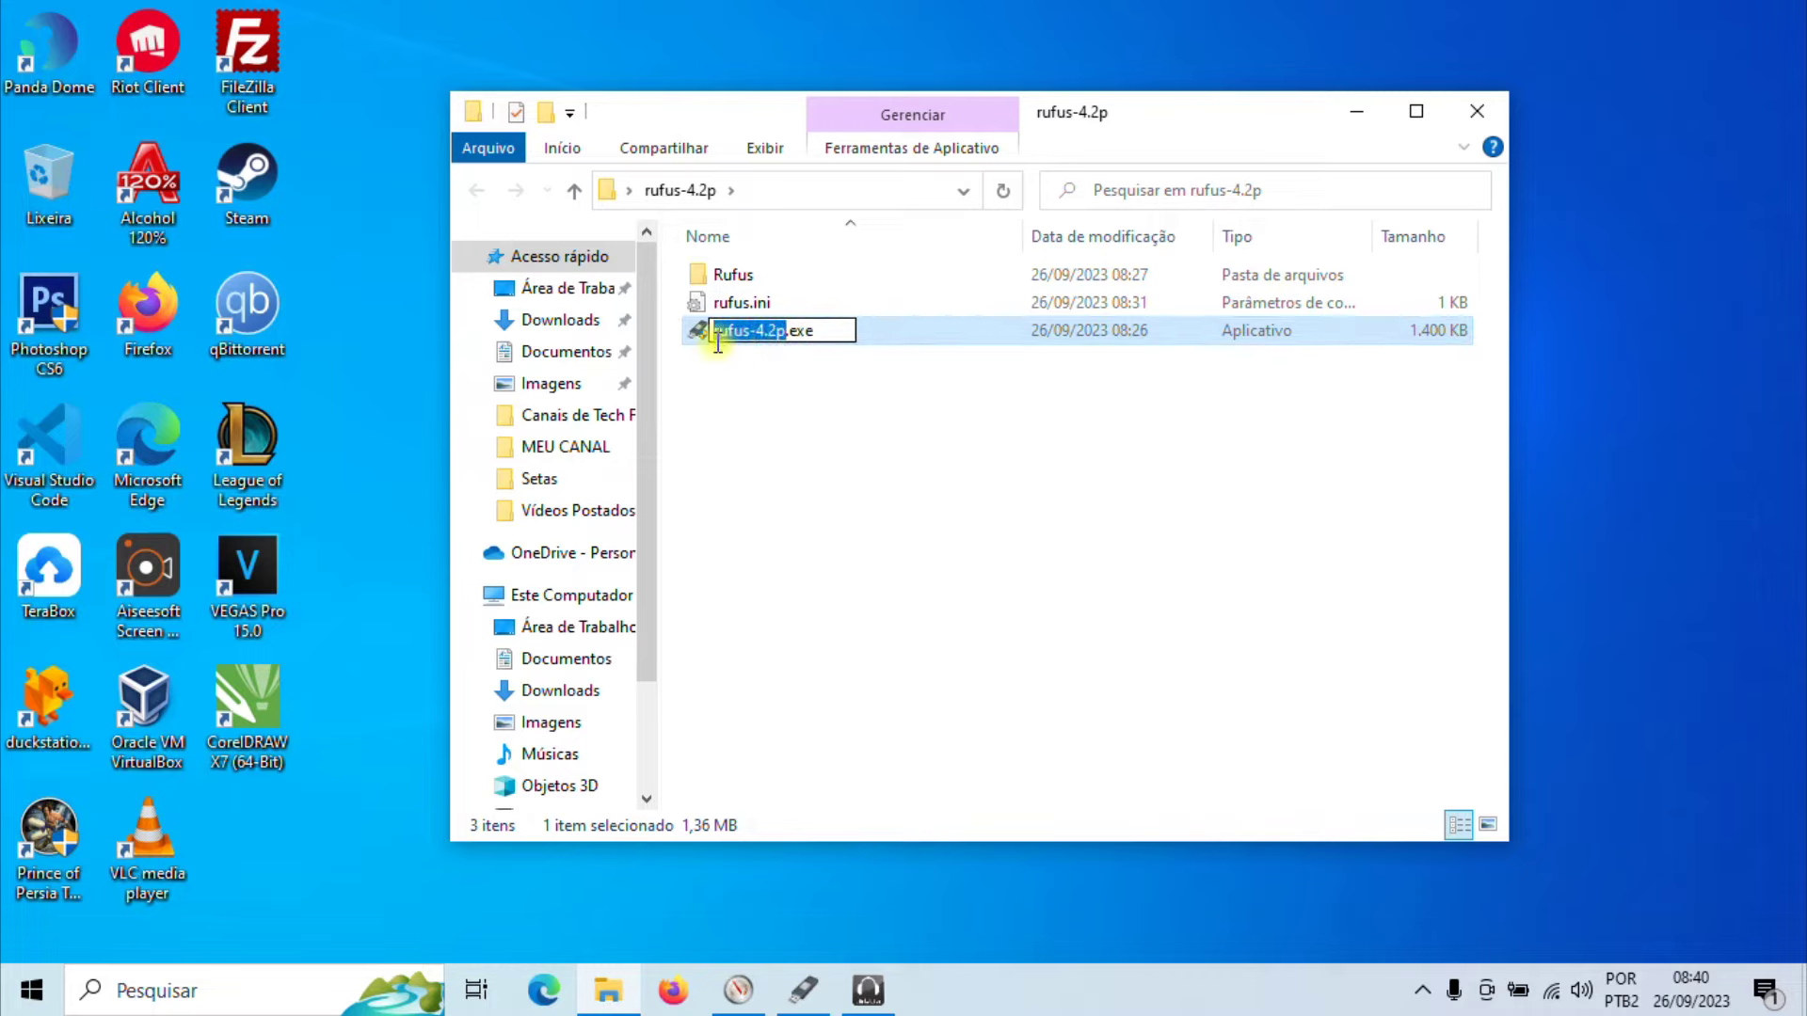
click(806, 404)
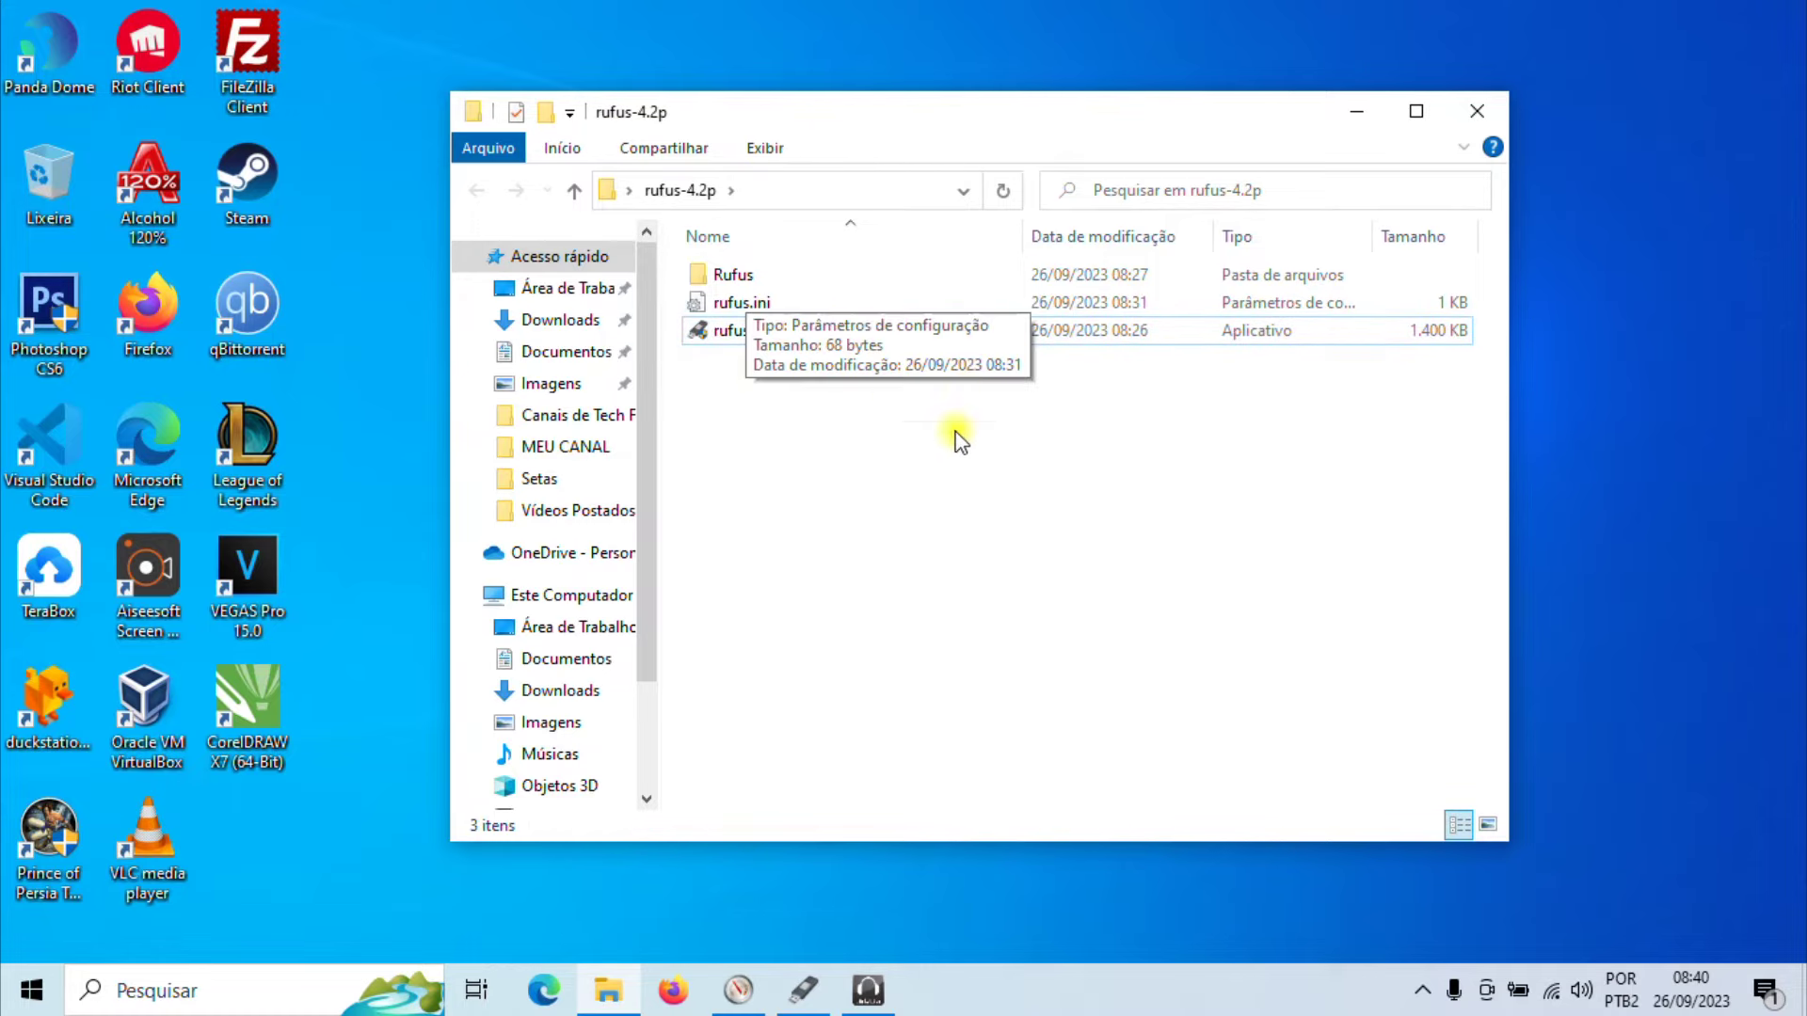
click(1476, 111)
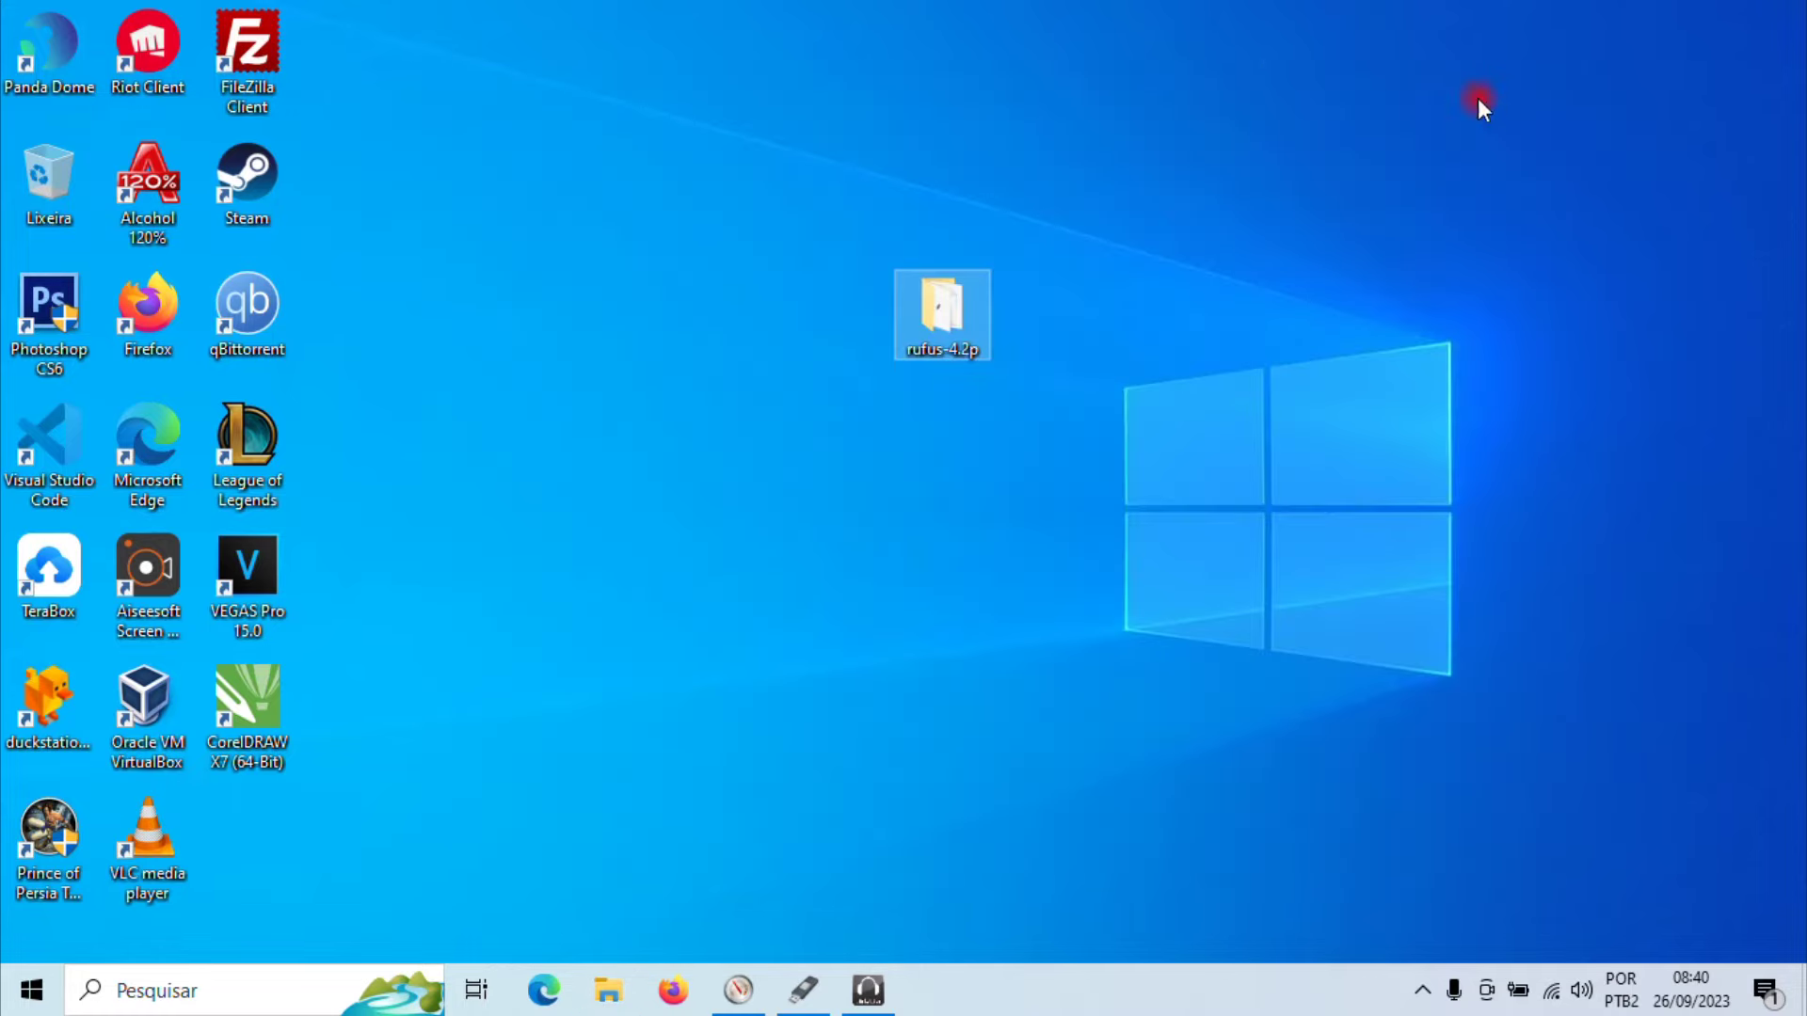
Step: Switch to Resource Monitor and search the CPU associated handles for the copied name rufus-4.2p
click(739, 990)
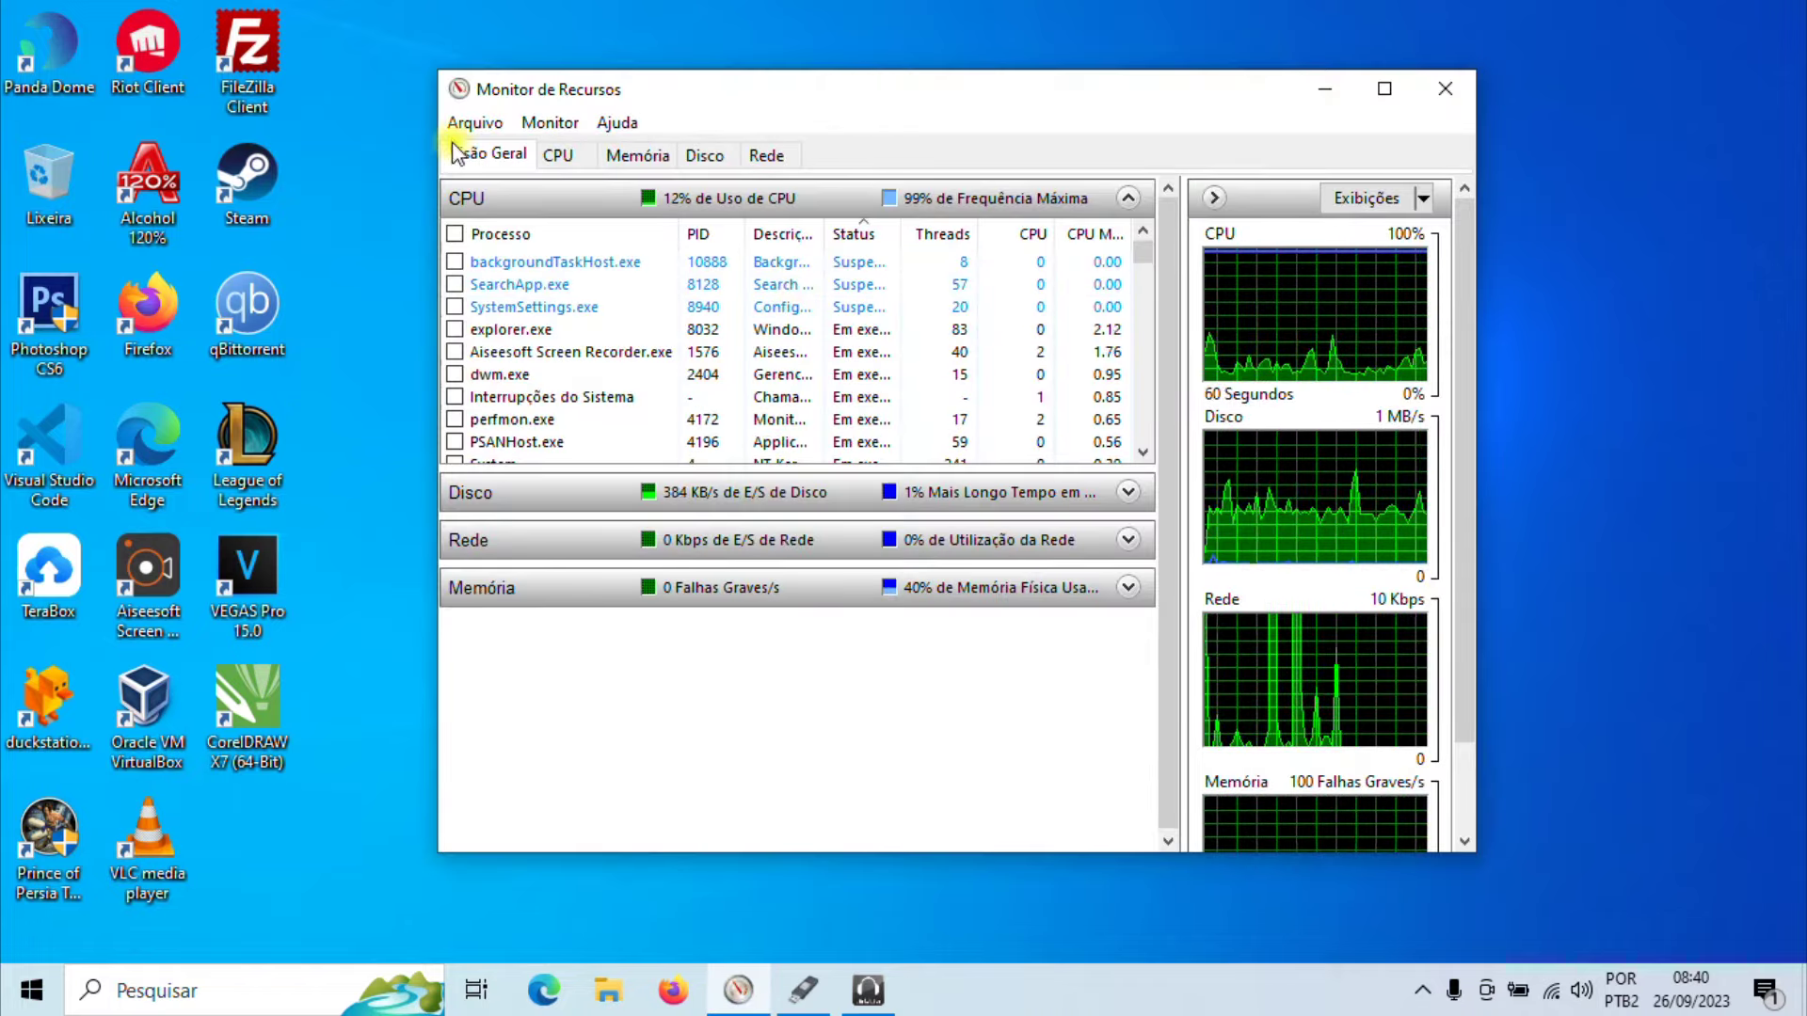
click(567, 162)
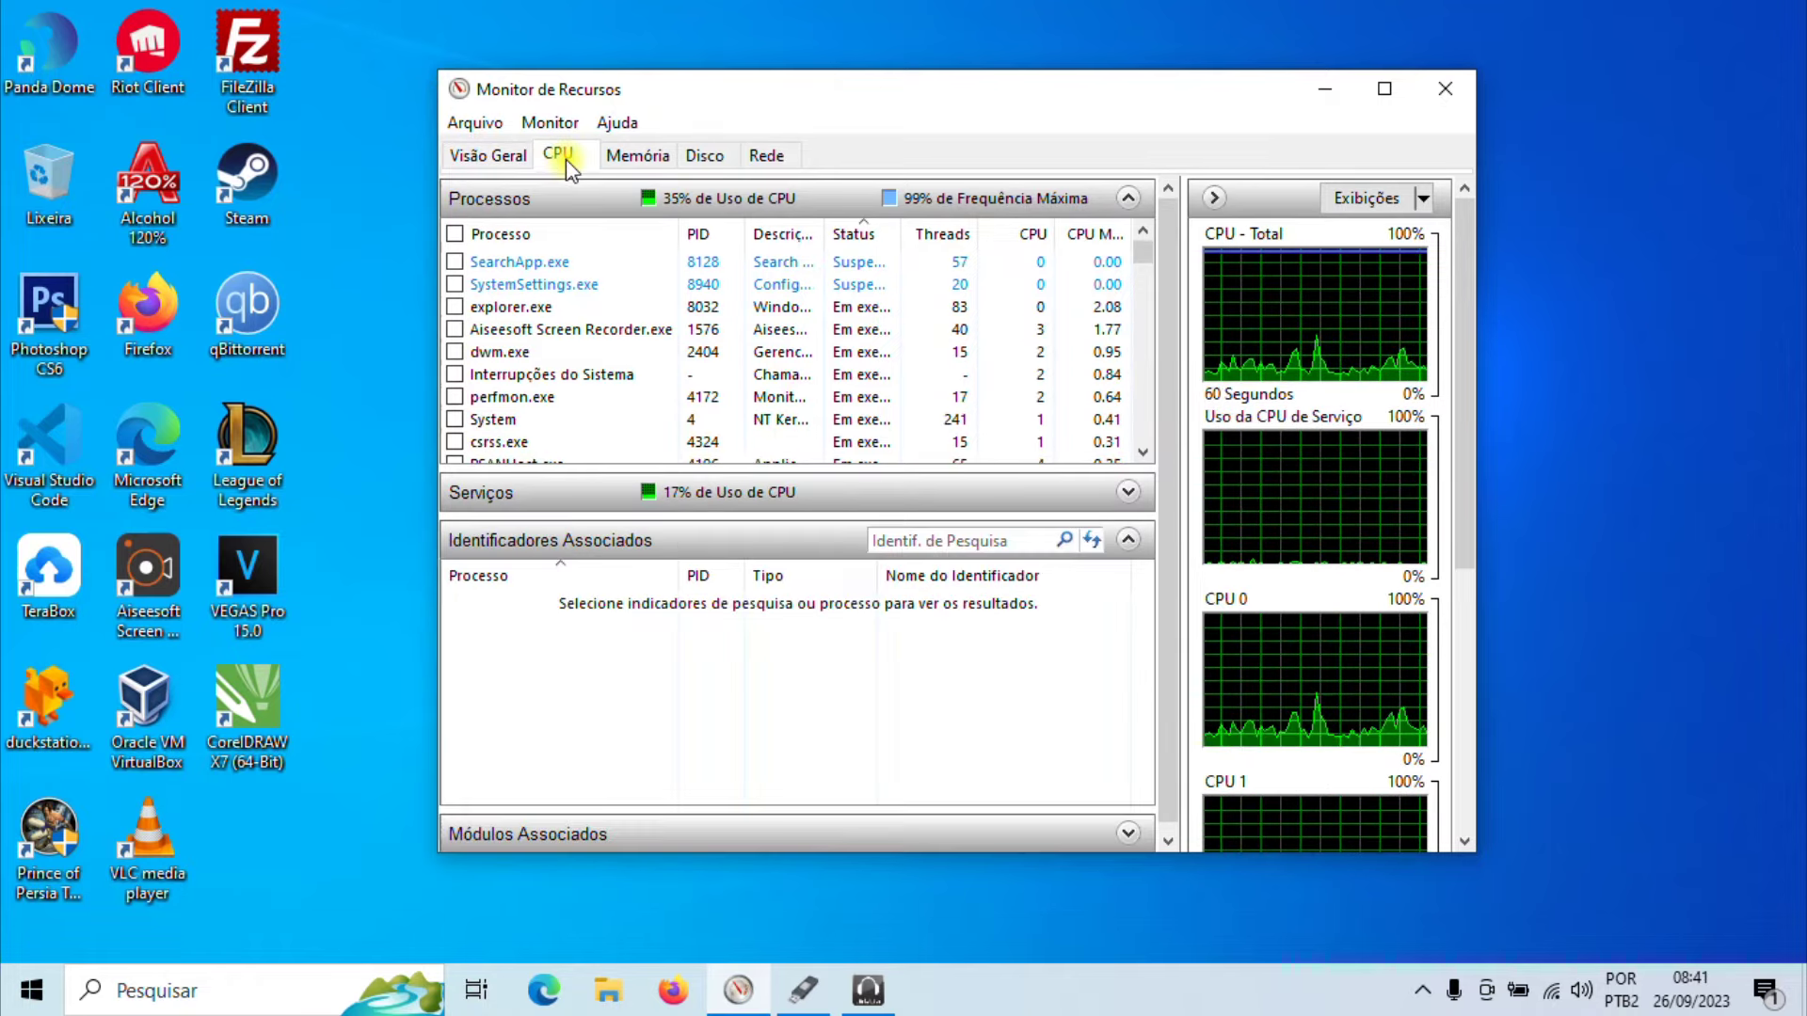
click(1127, 539)
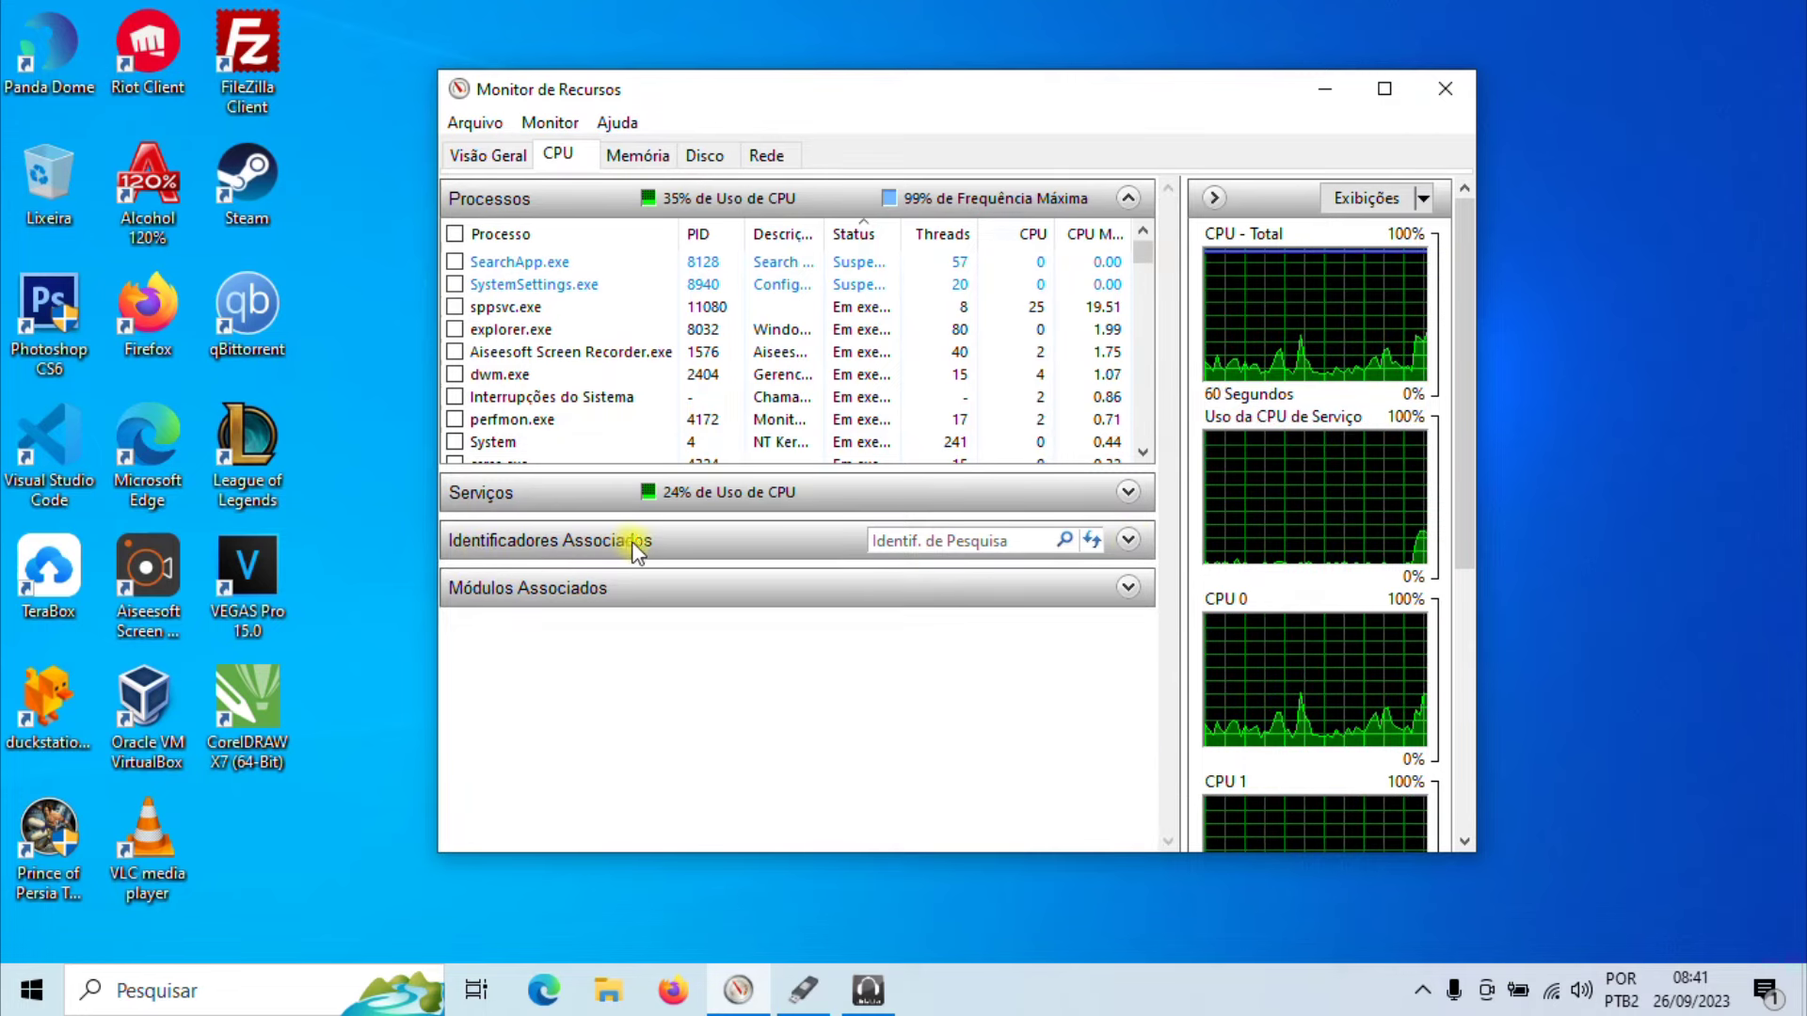
click(1130, 541)
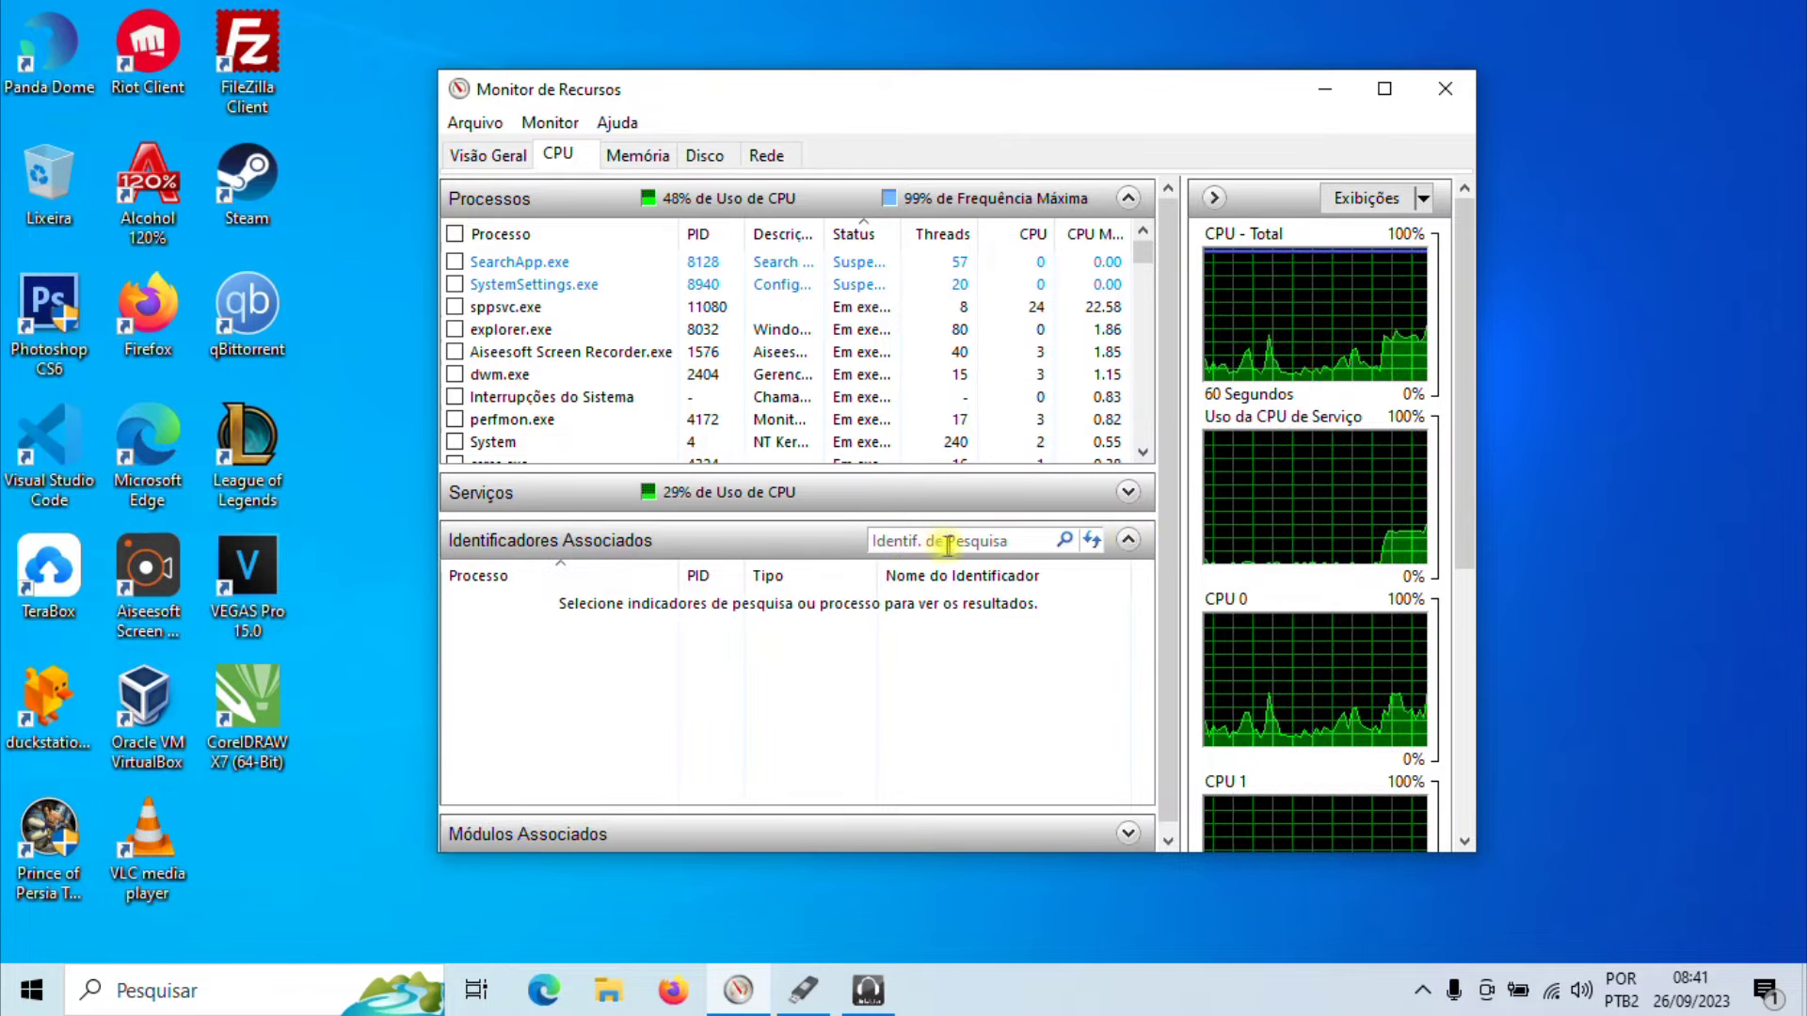
click(1000, 543)
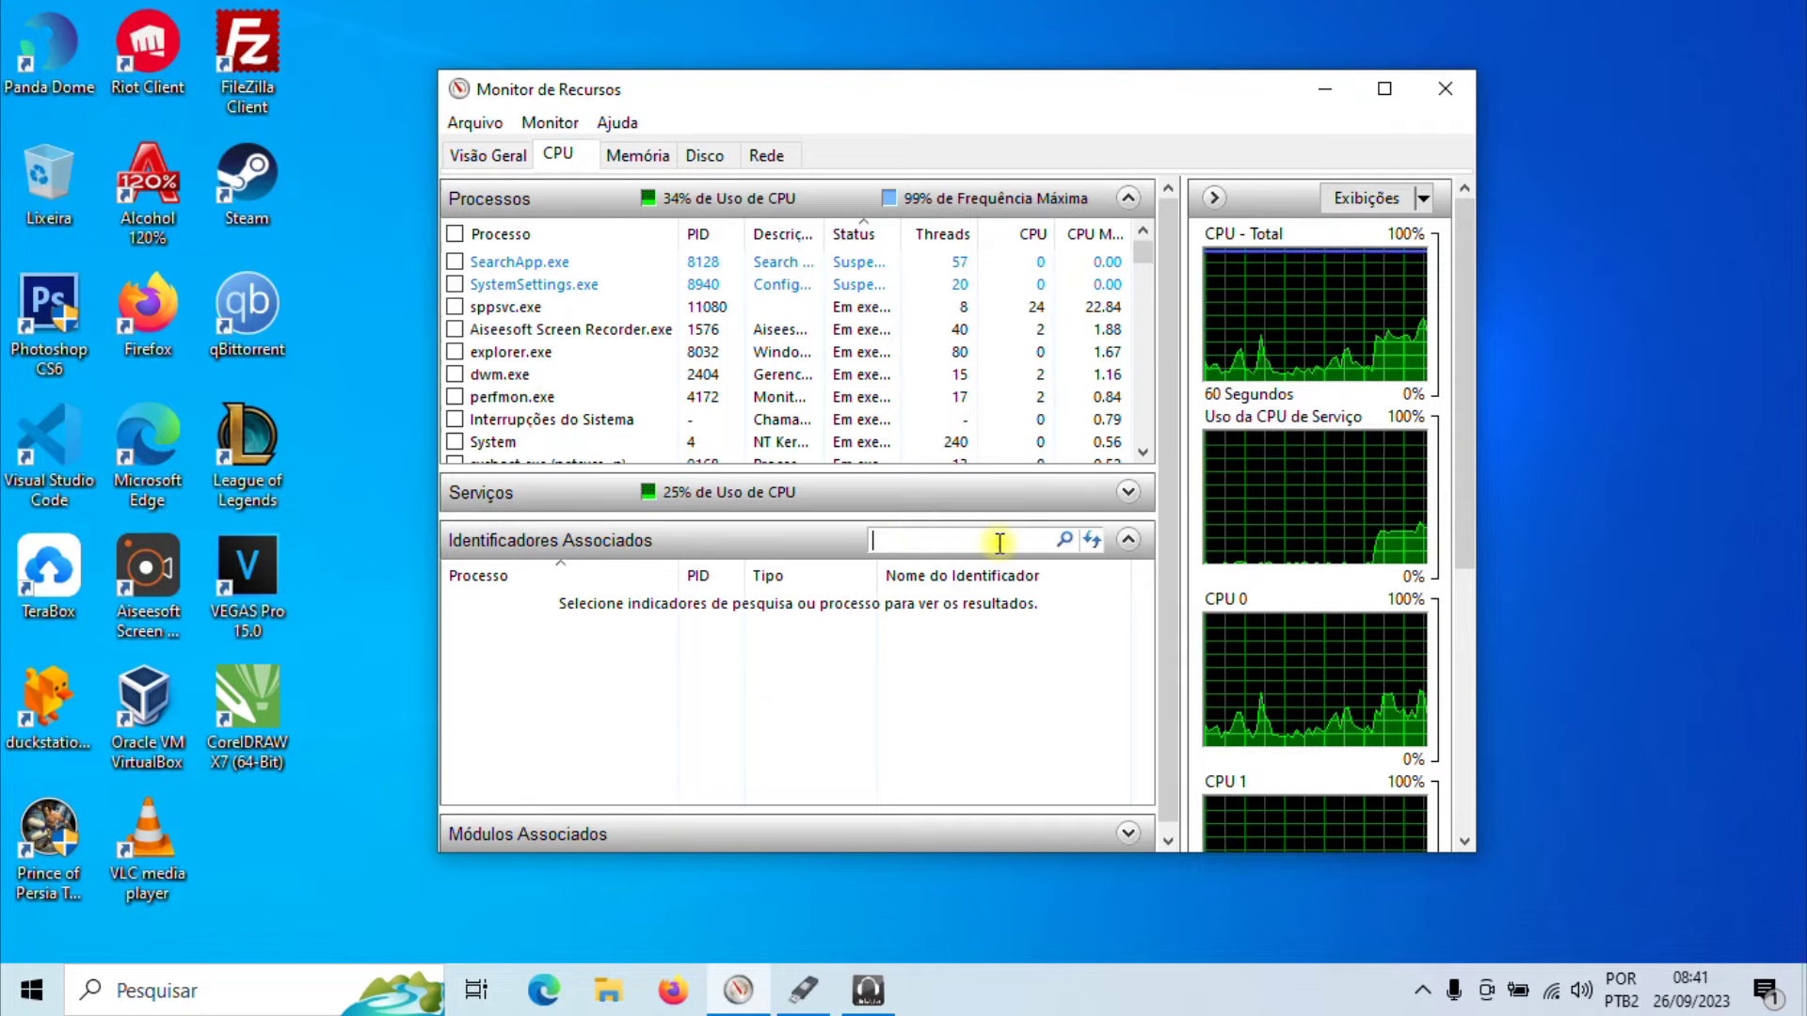
key(ctrl+v)
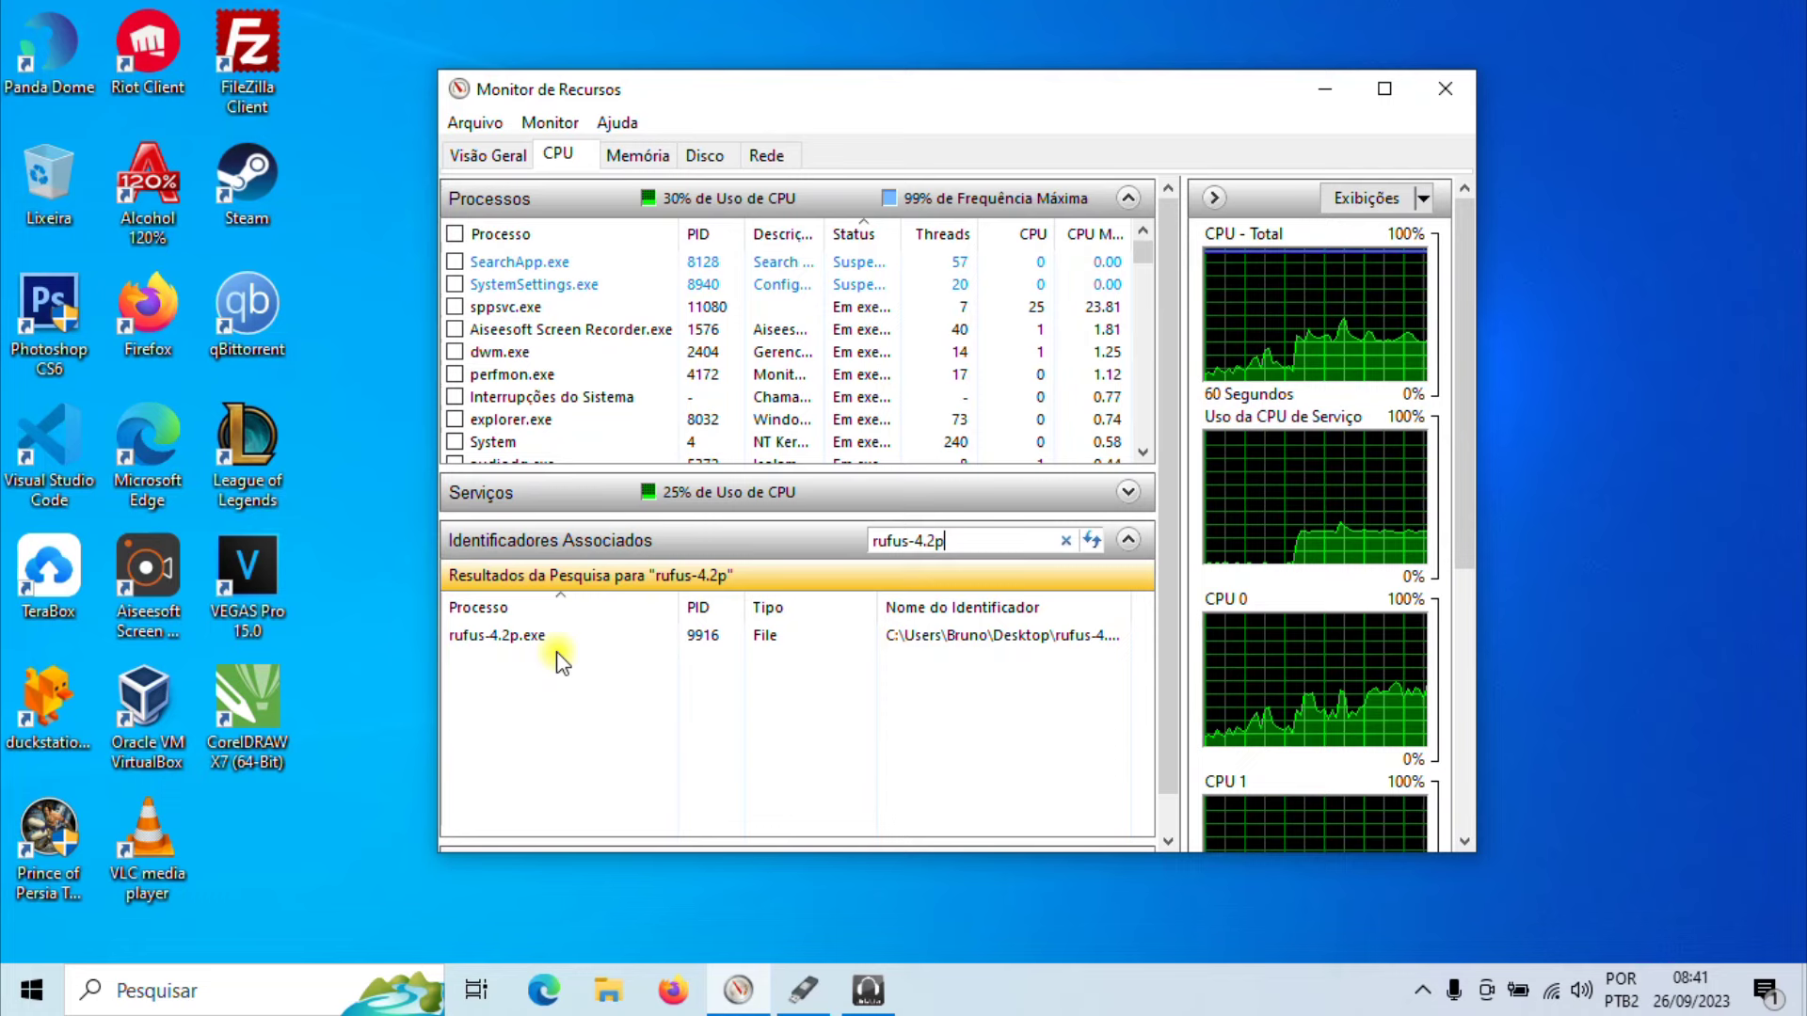
Step: End the rufus-4.2p.exe process found in the associated handles, refresh the search, and close Resource Monitor
click(524, 635)
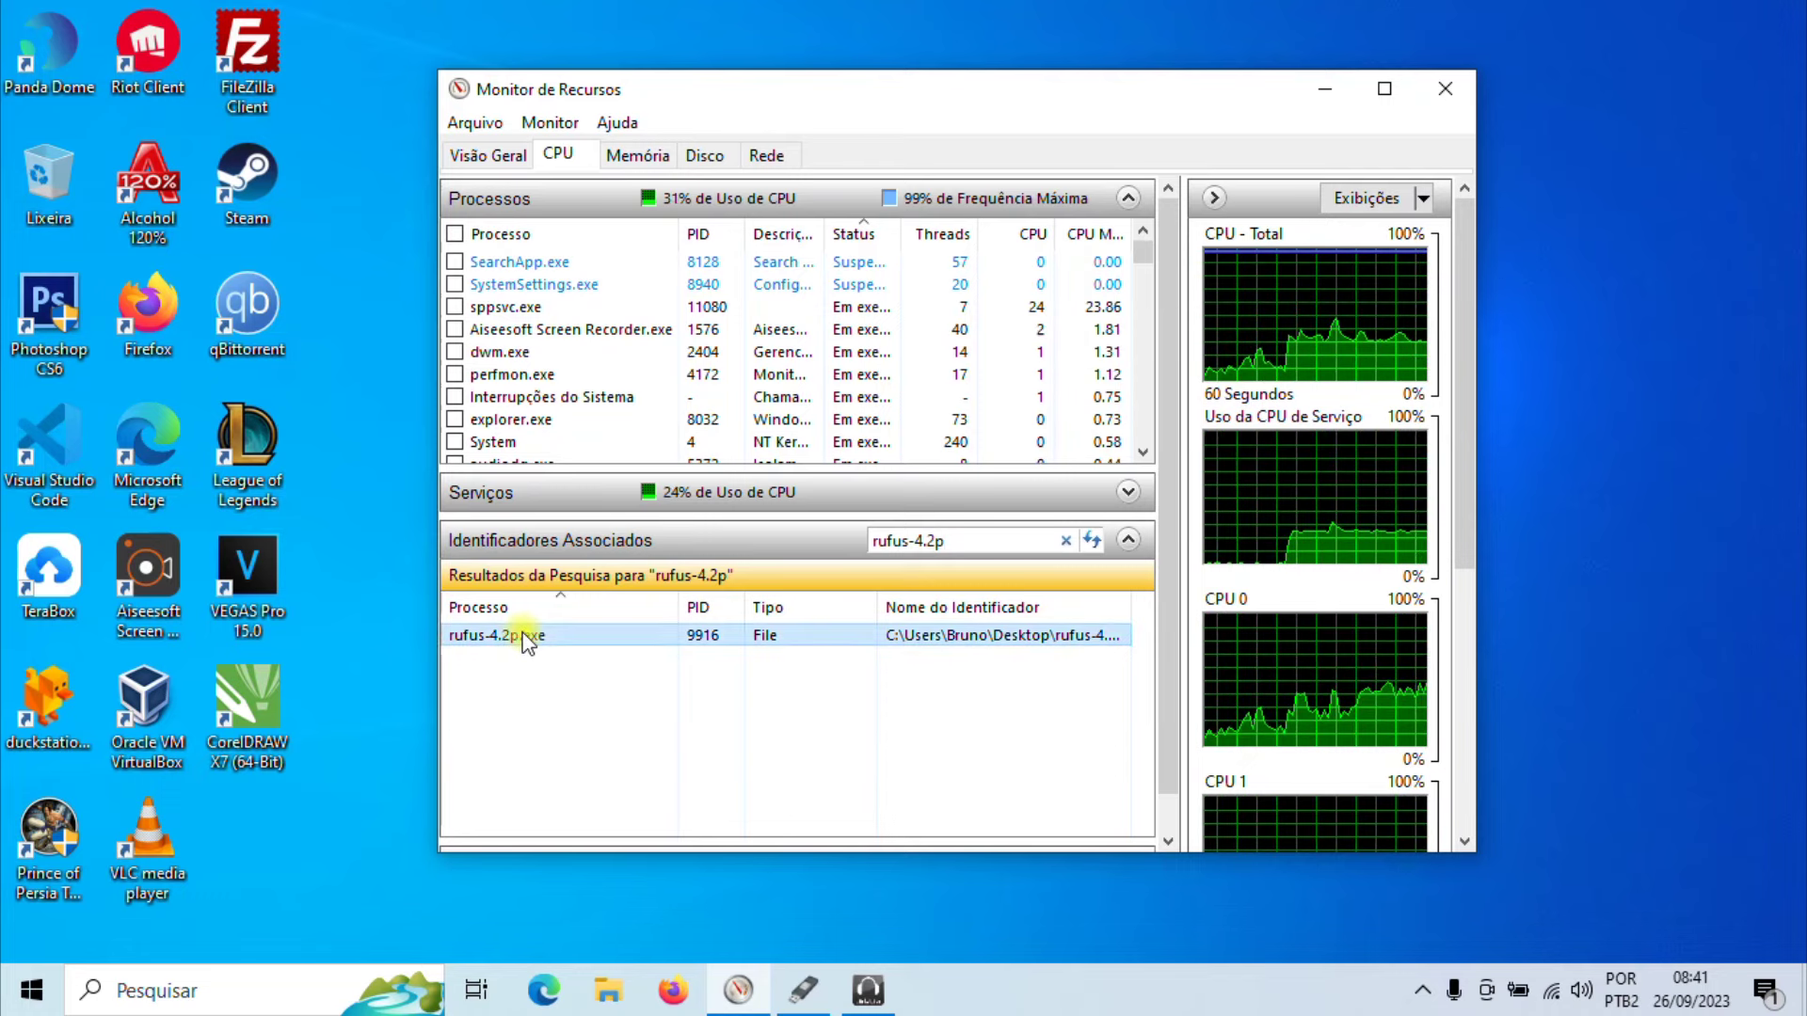
right_click(524, 638)
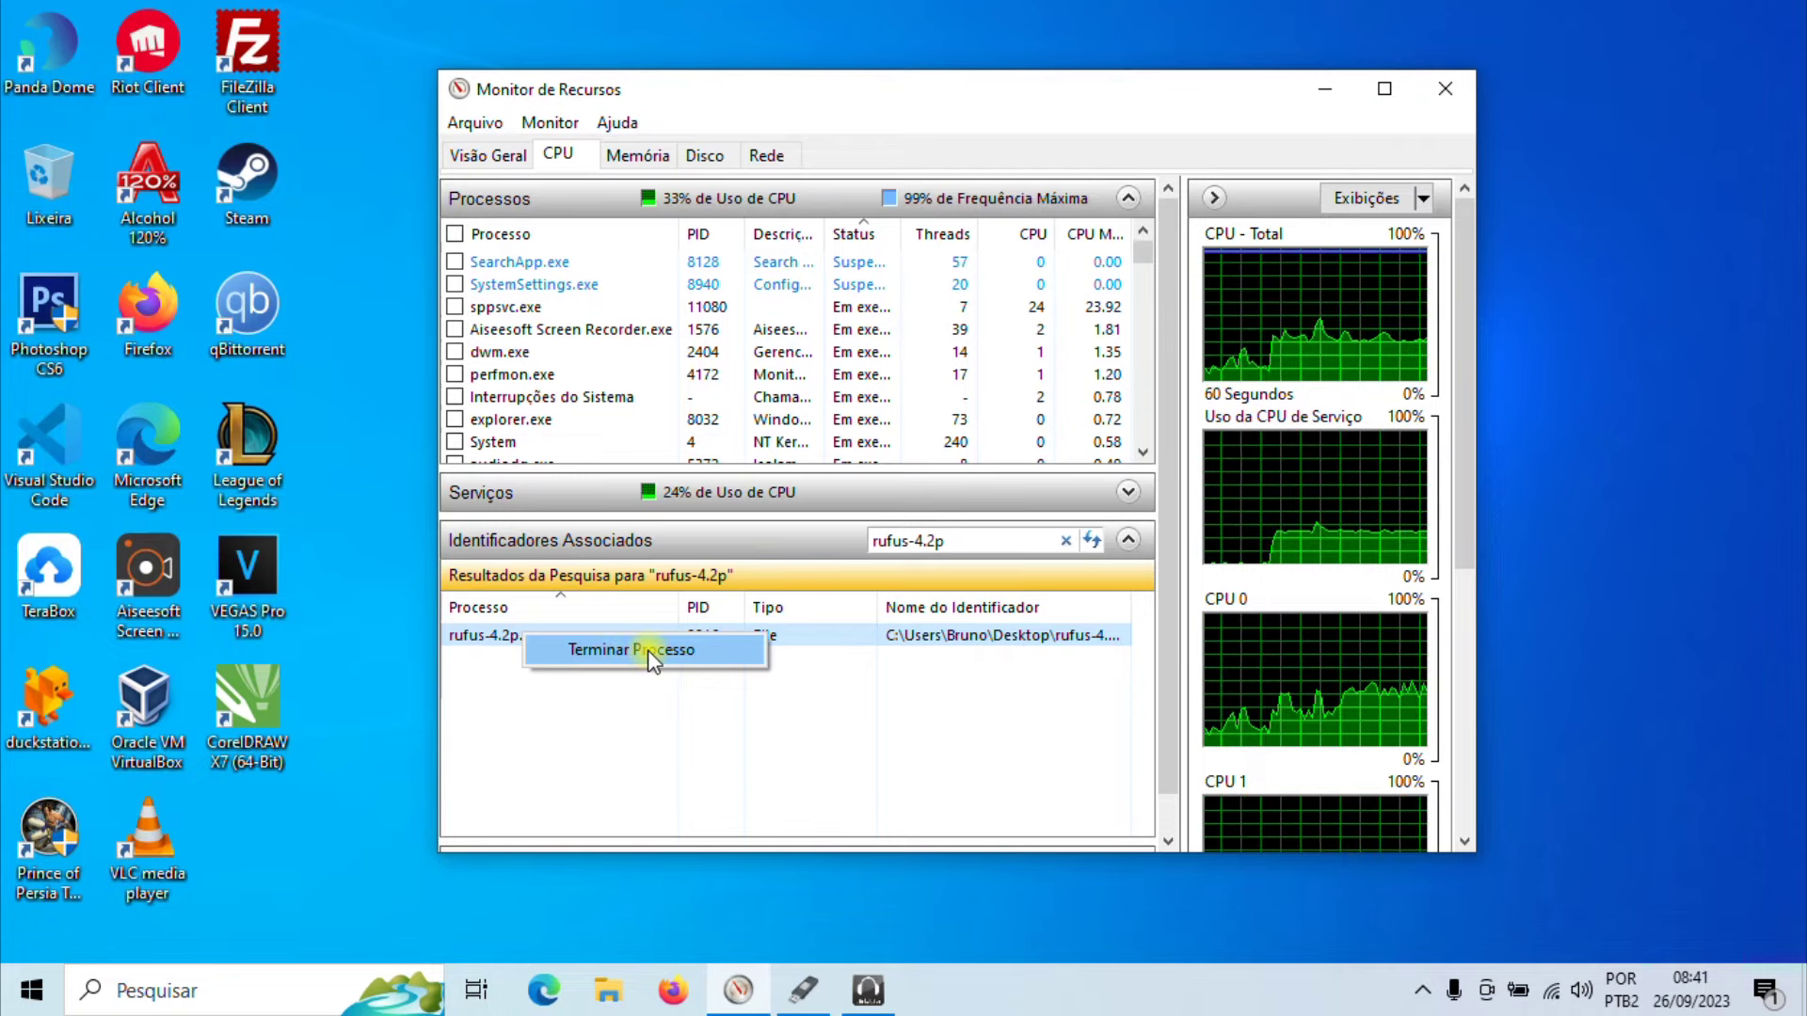
click(614, 652)
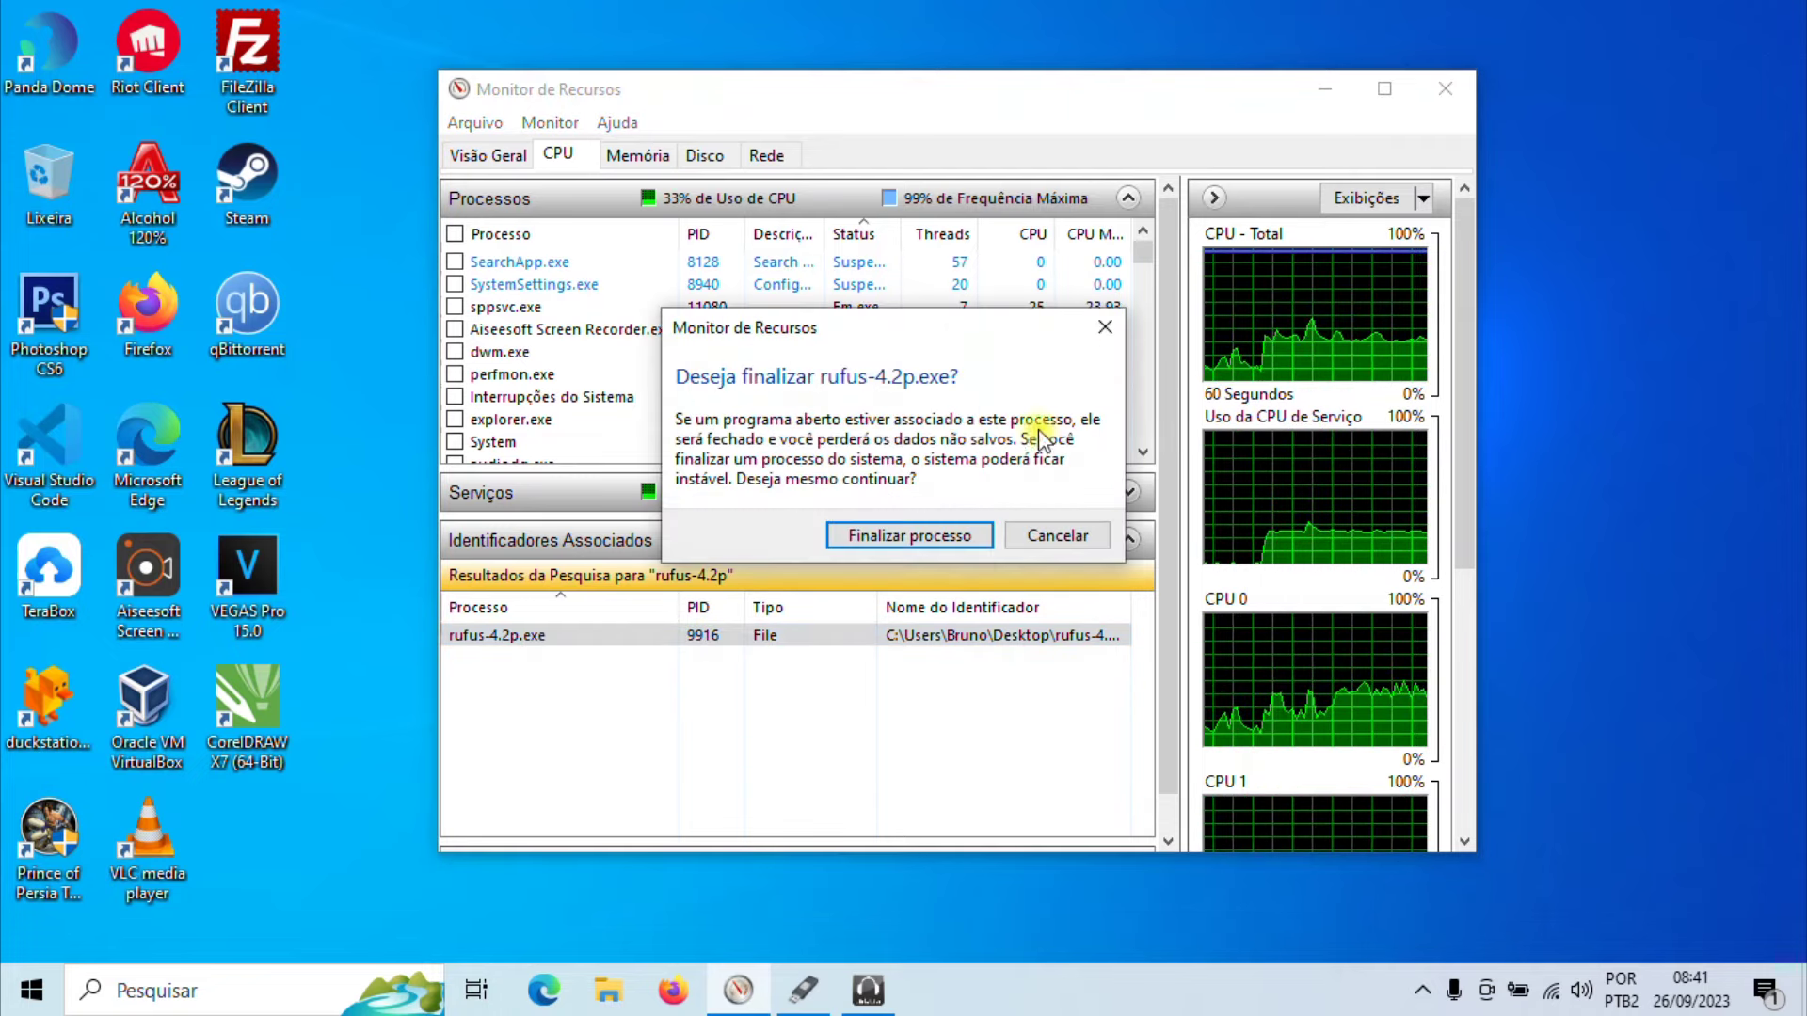
click(913, 534)
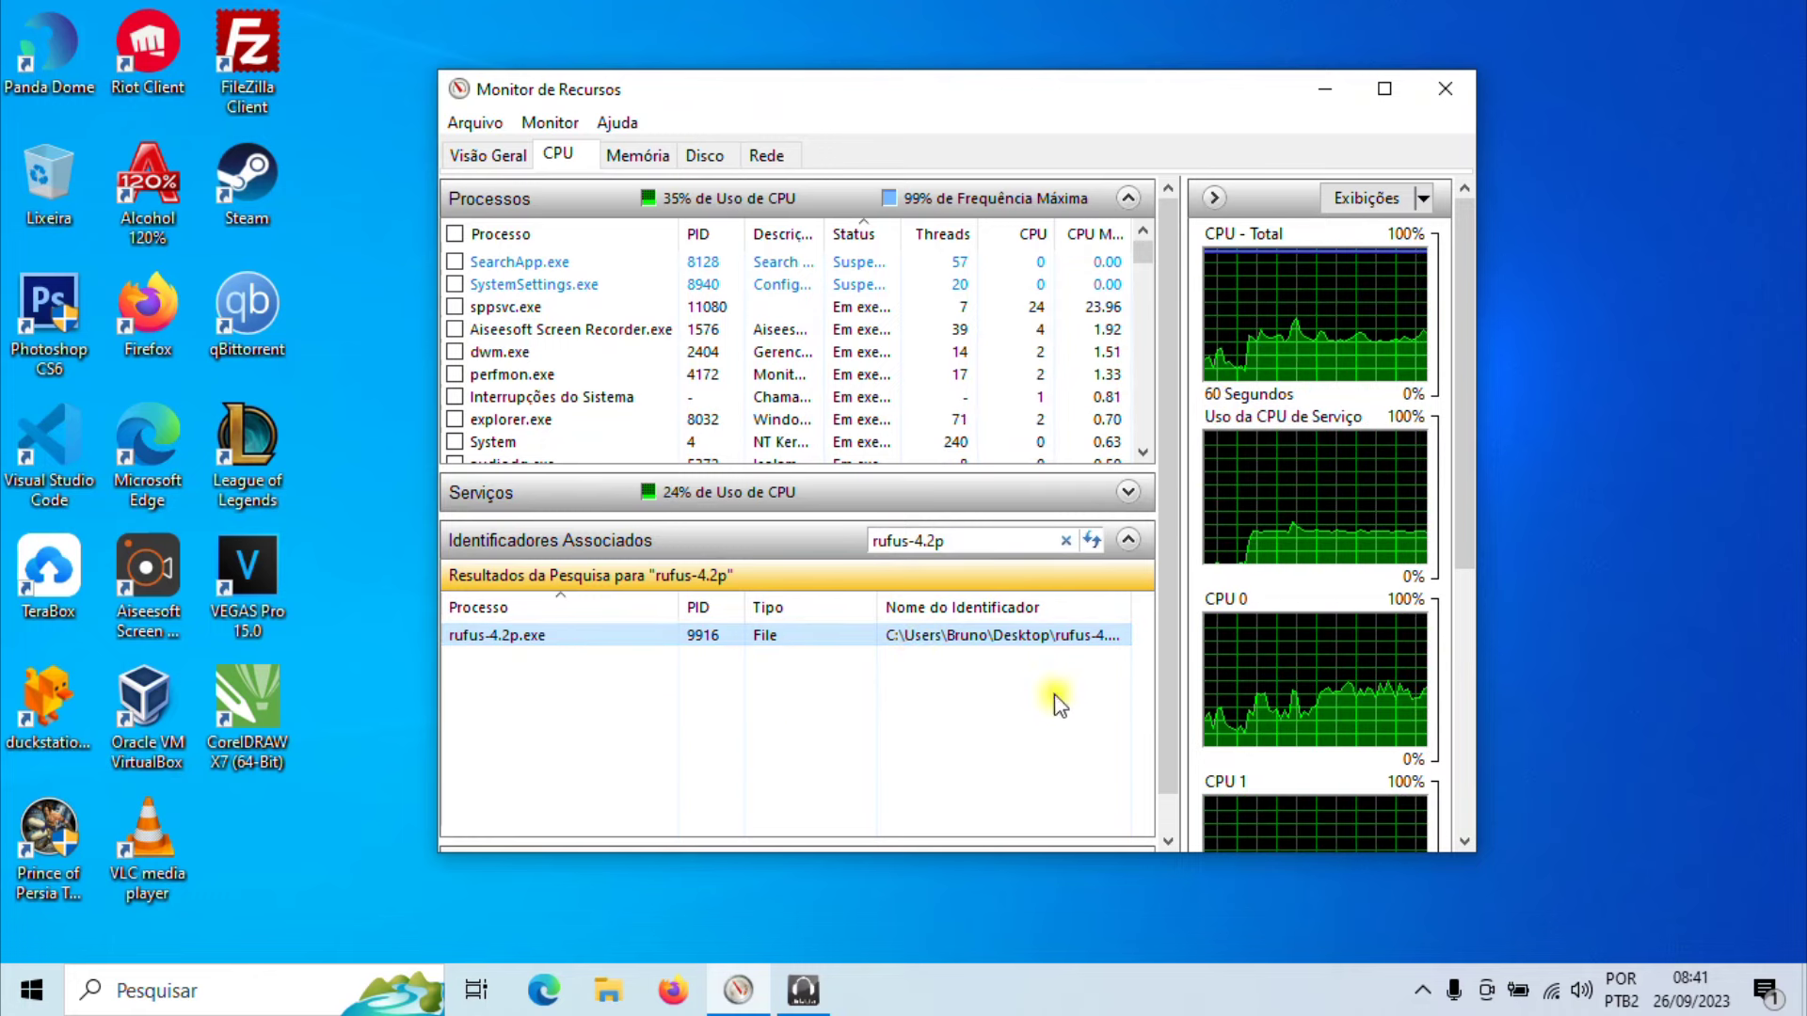
click(1091, 540)
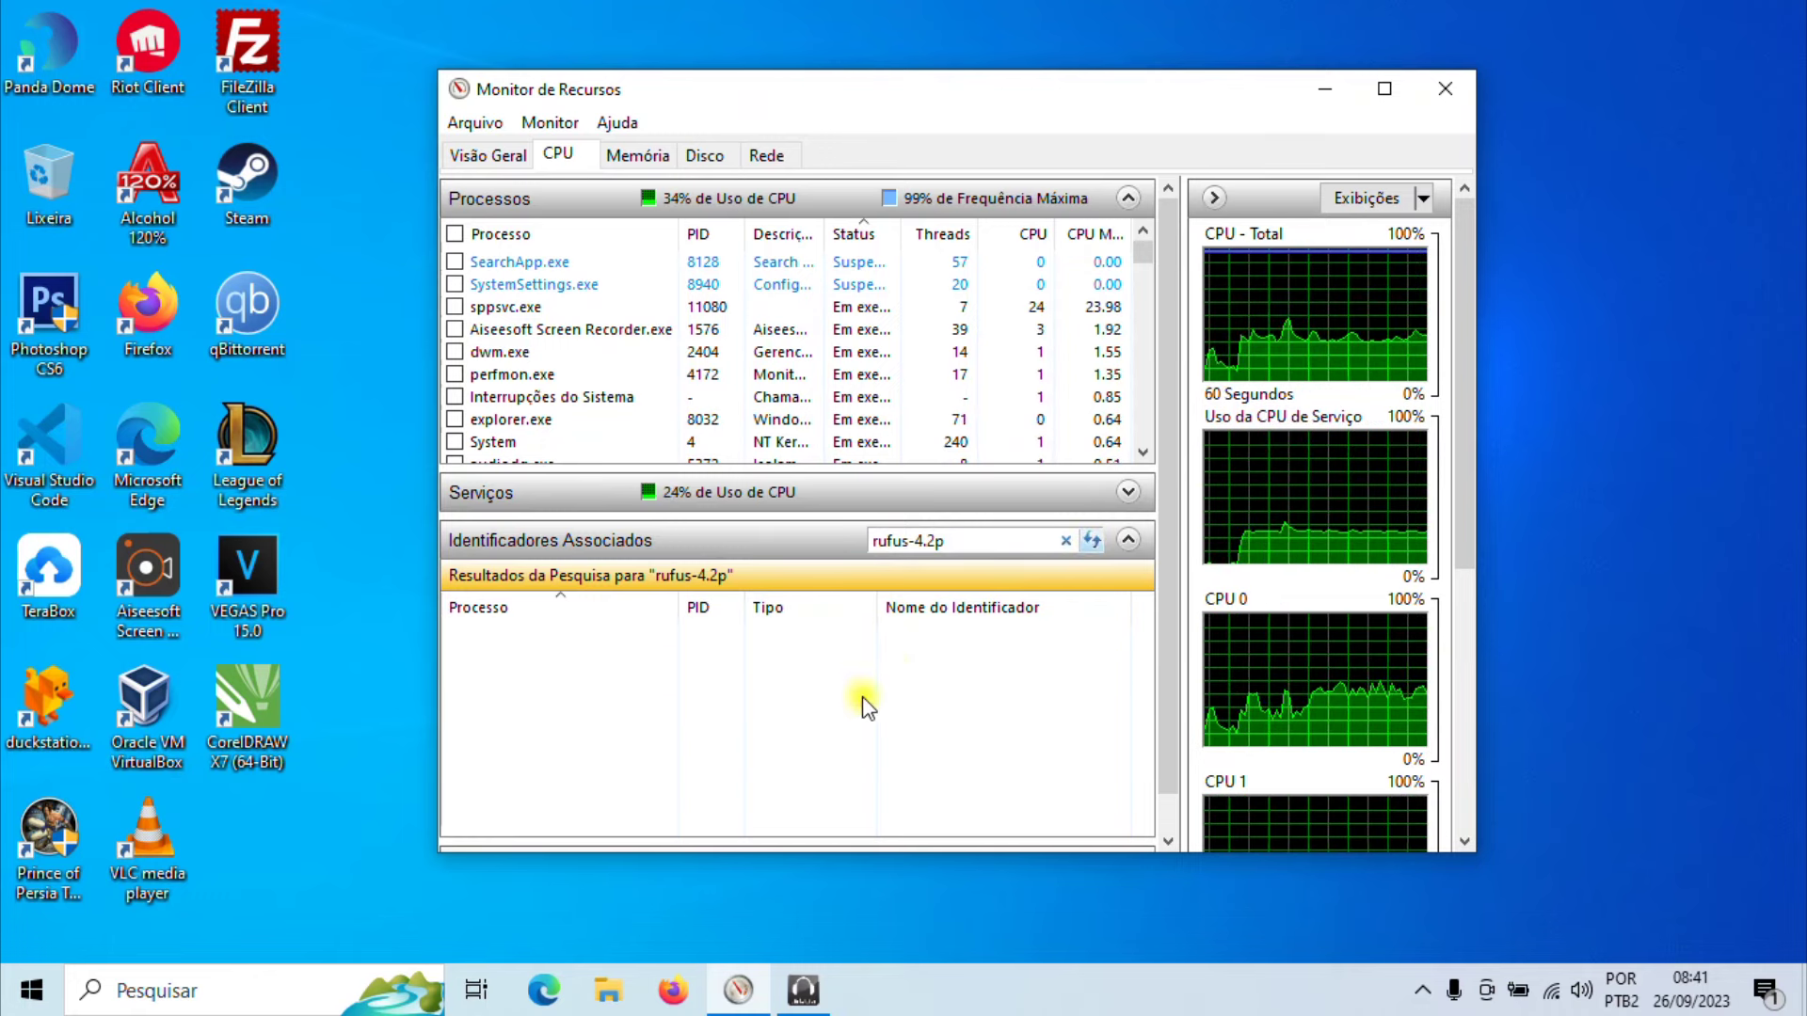
click(1444, 87)
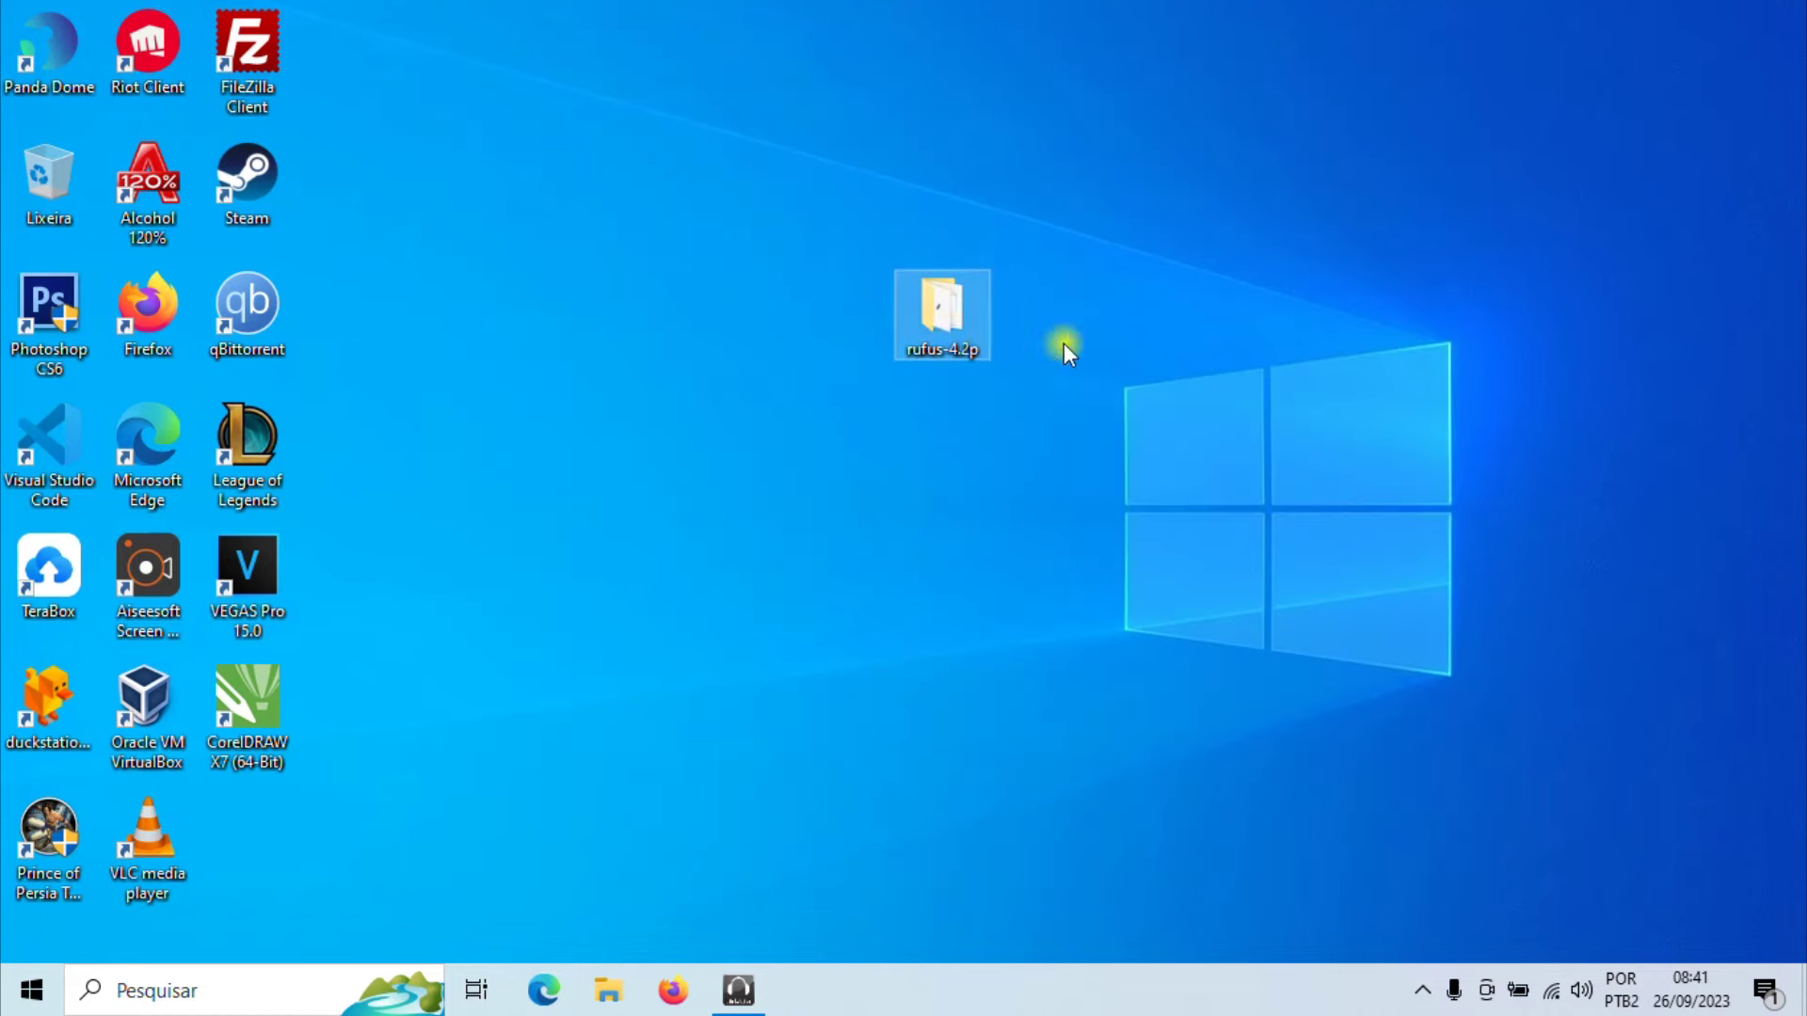
Step: Delete the rufus-4.2p folder from the desktop
mouse_move(953, 317)
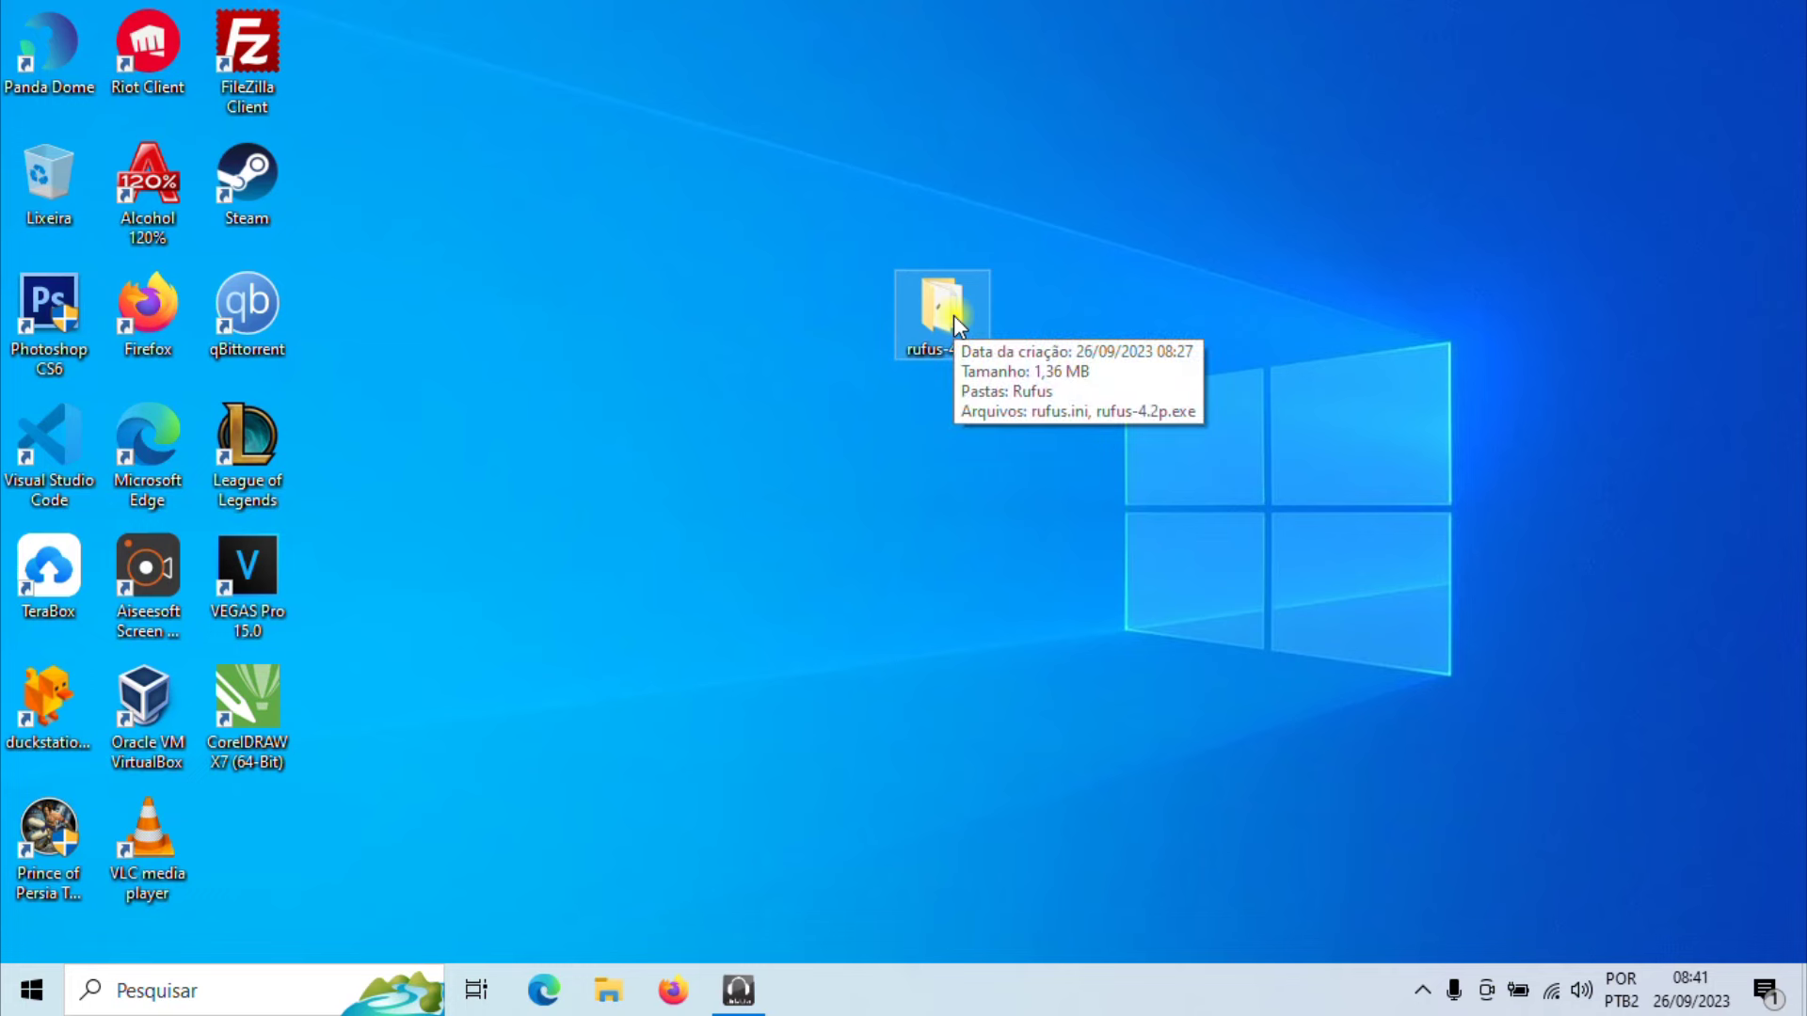
right_click(953, 318)
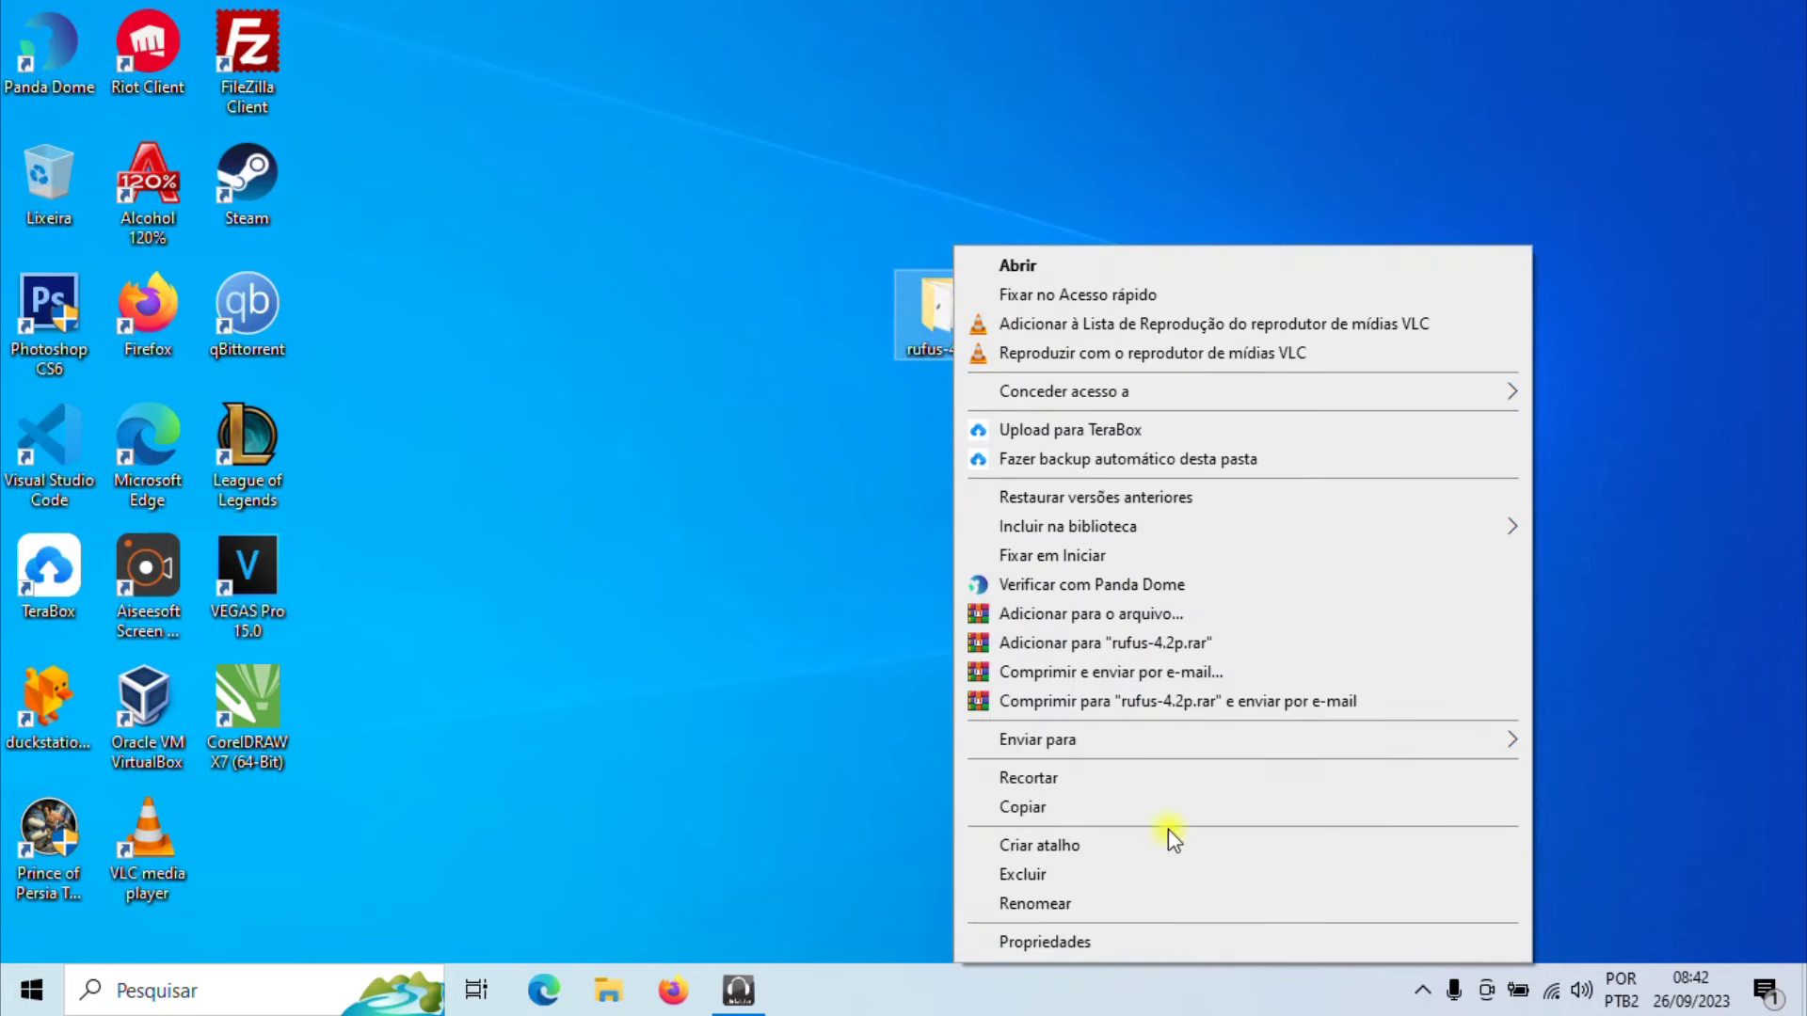
click(1039, 873)
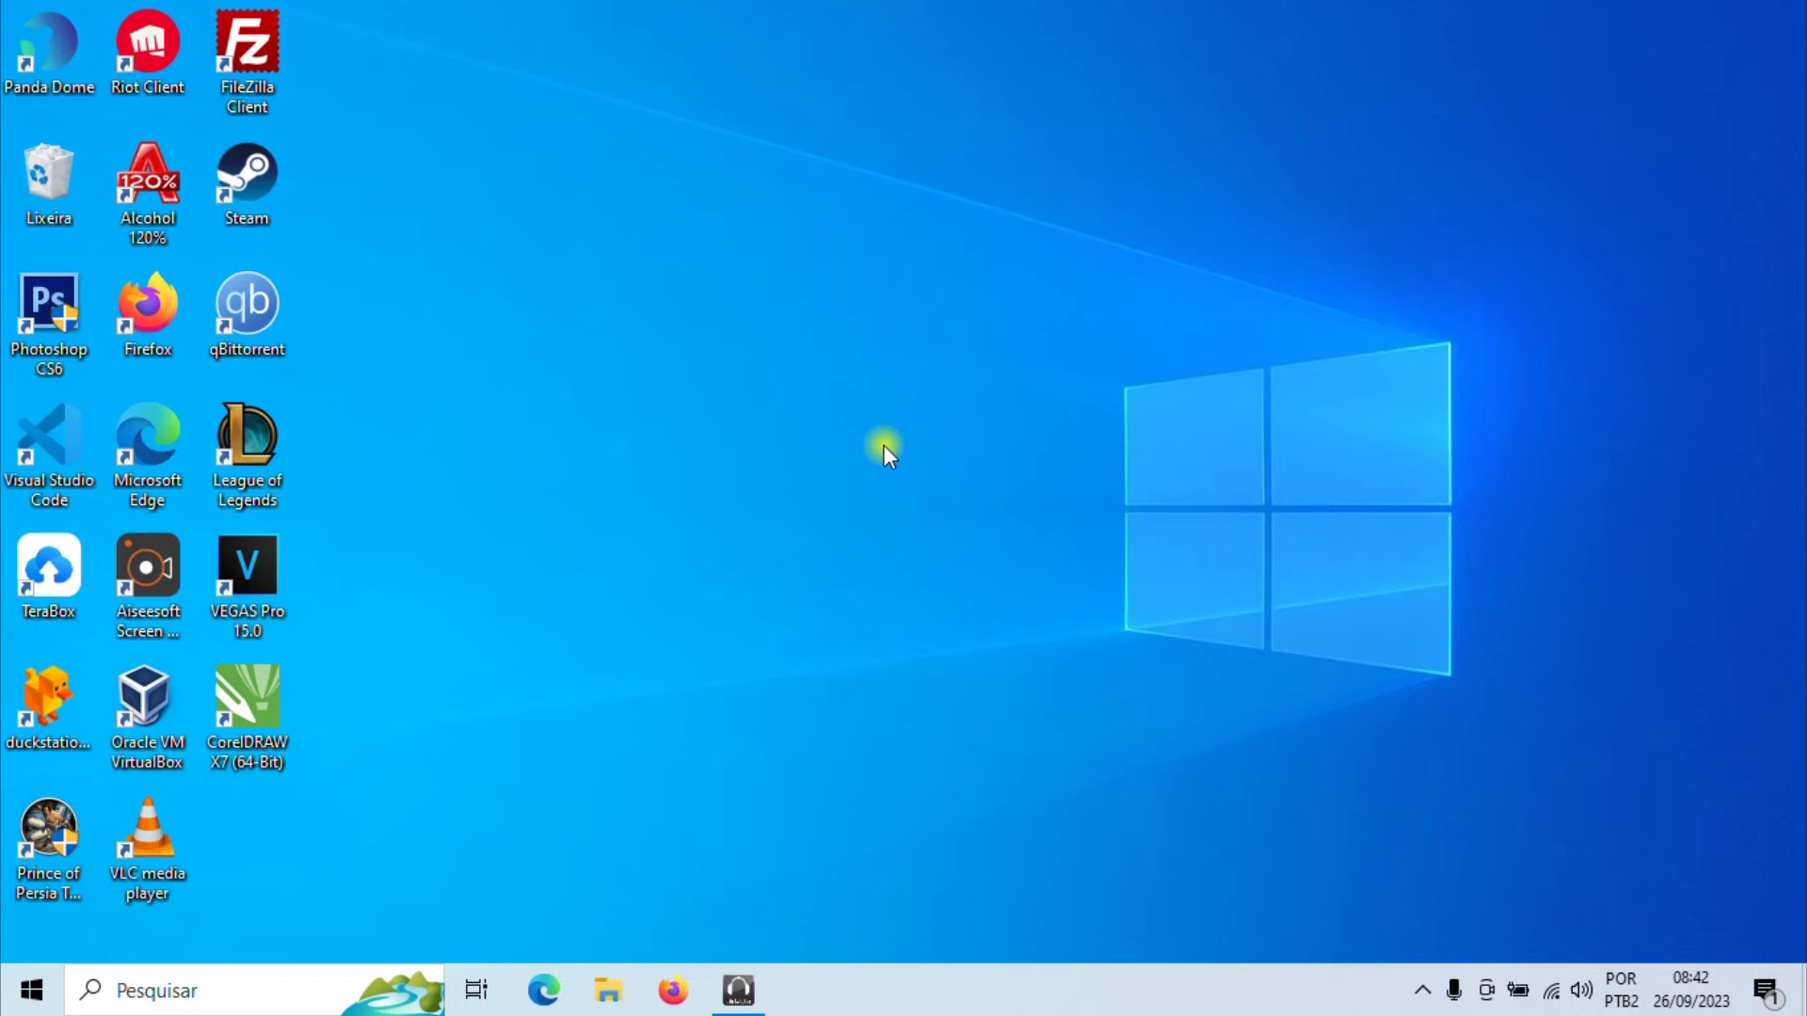
right_click(851, 370)
click(930, 450)
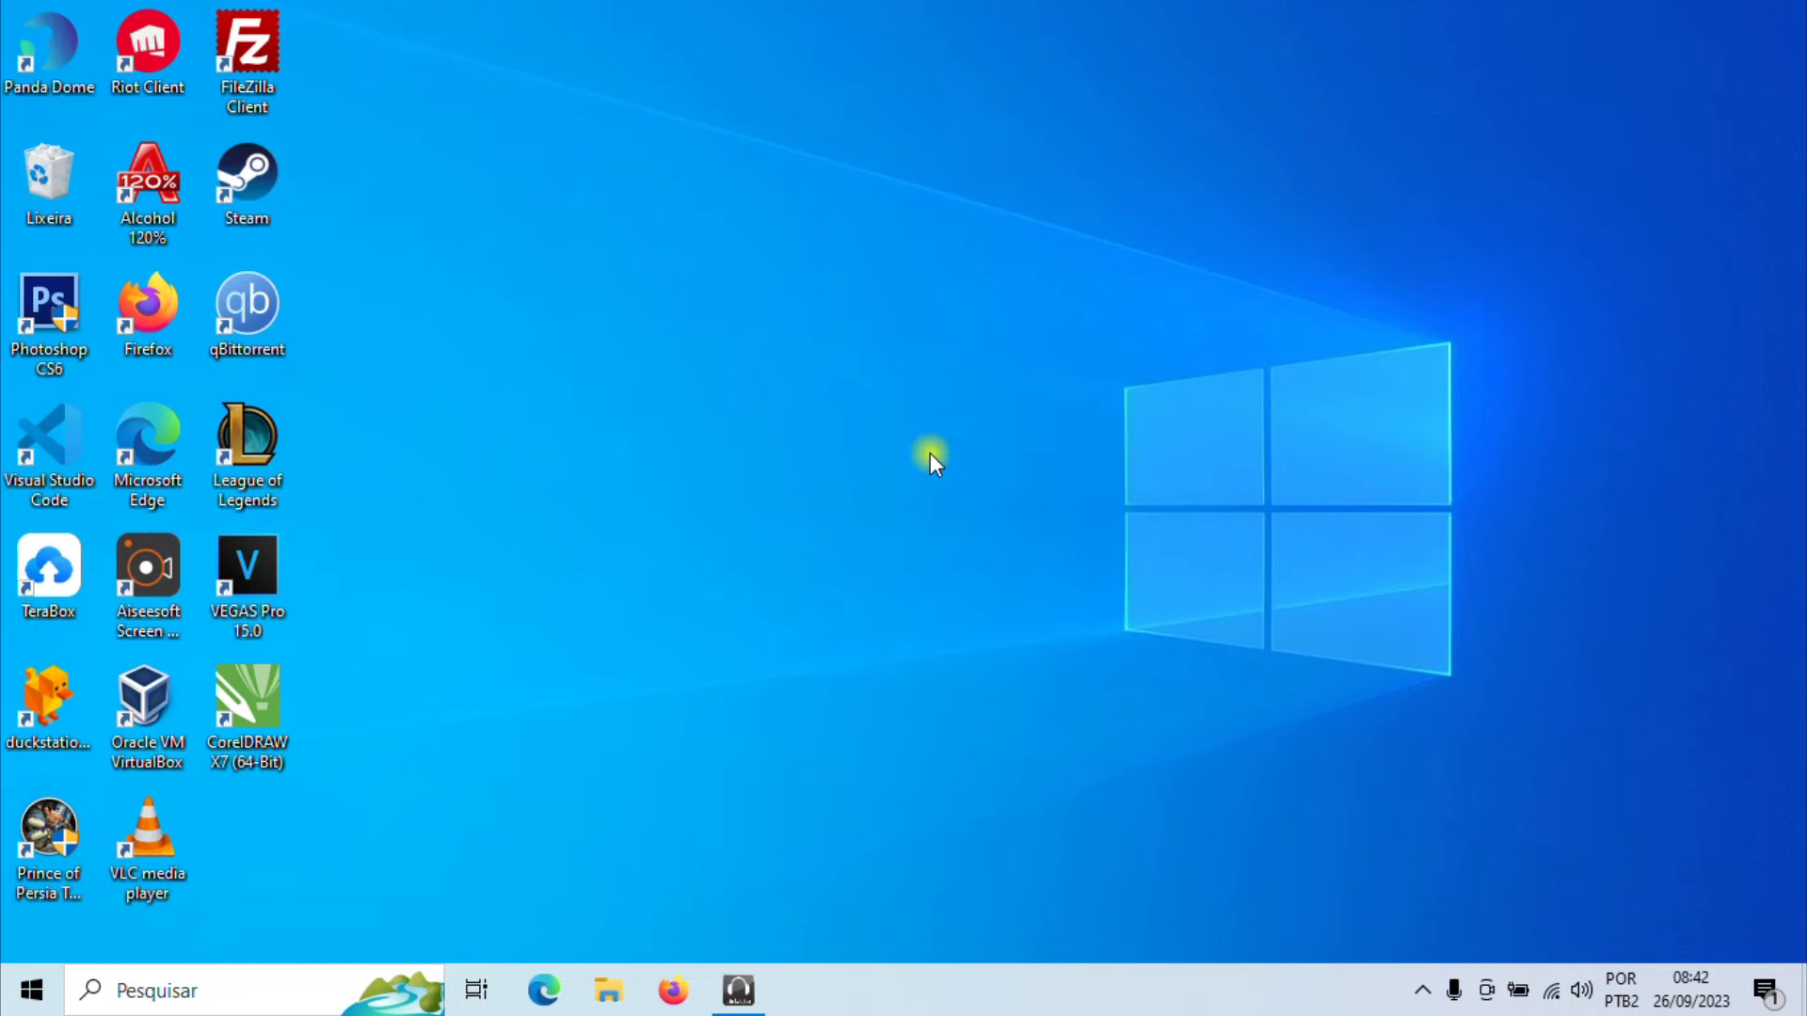